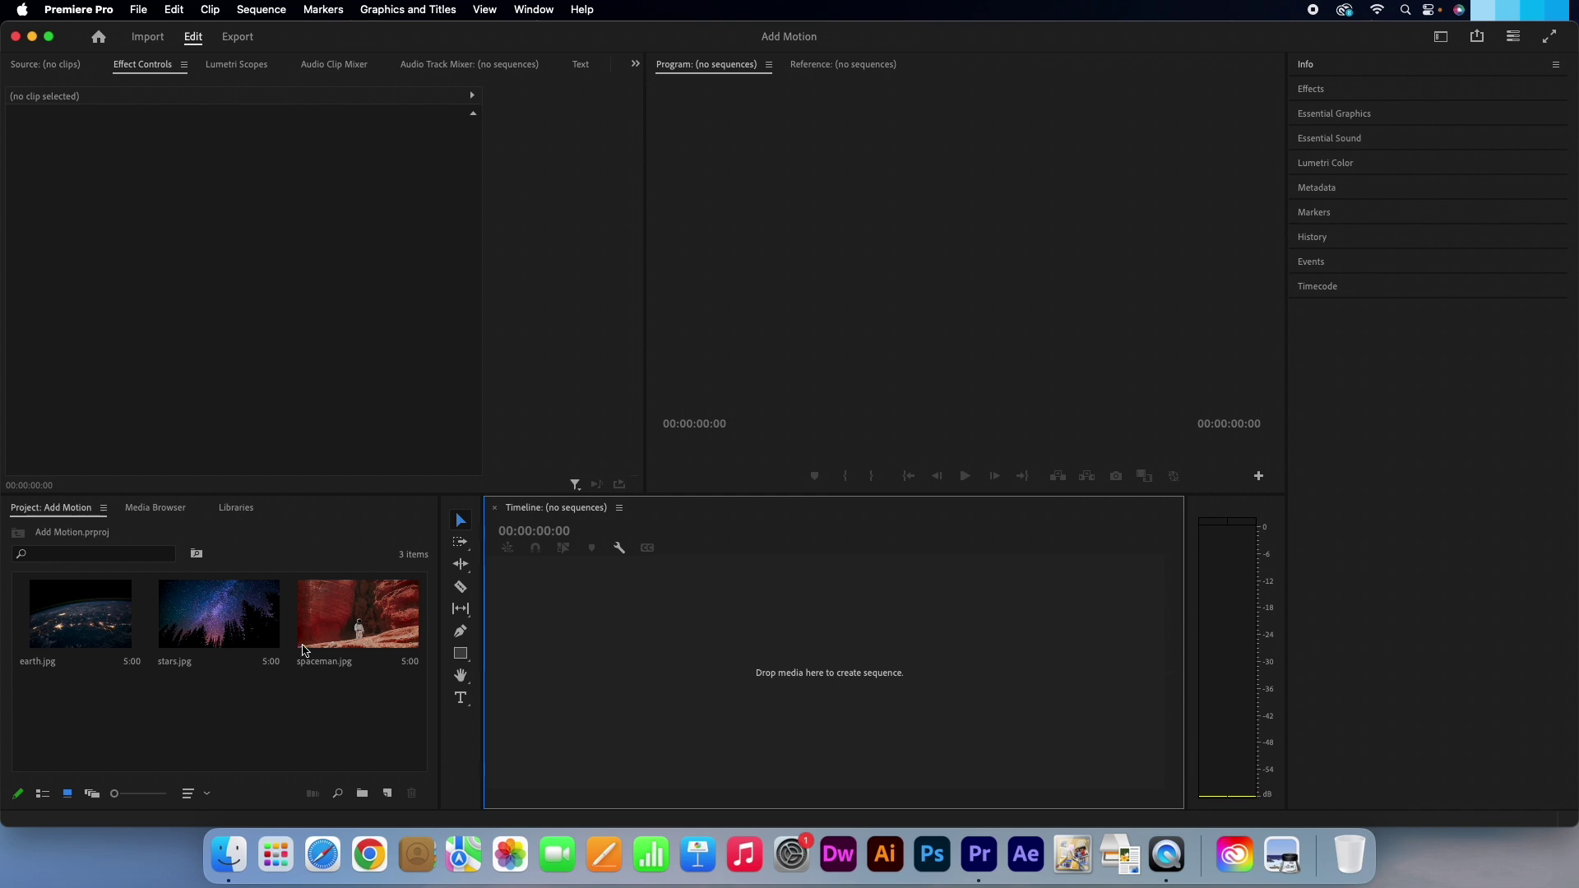
# Step: Build a 'spaceman' sequence from spaceman.jpg and stretch the clip from 5 seconds to 00:00:08:08
pyautogui.click(328, 639)
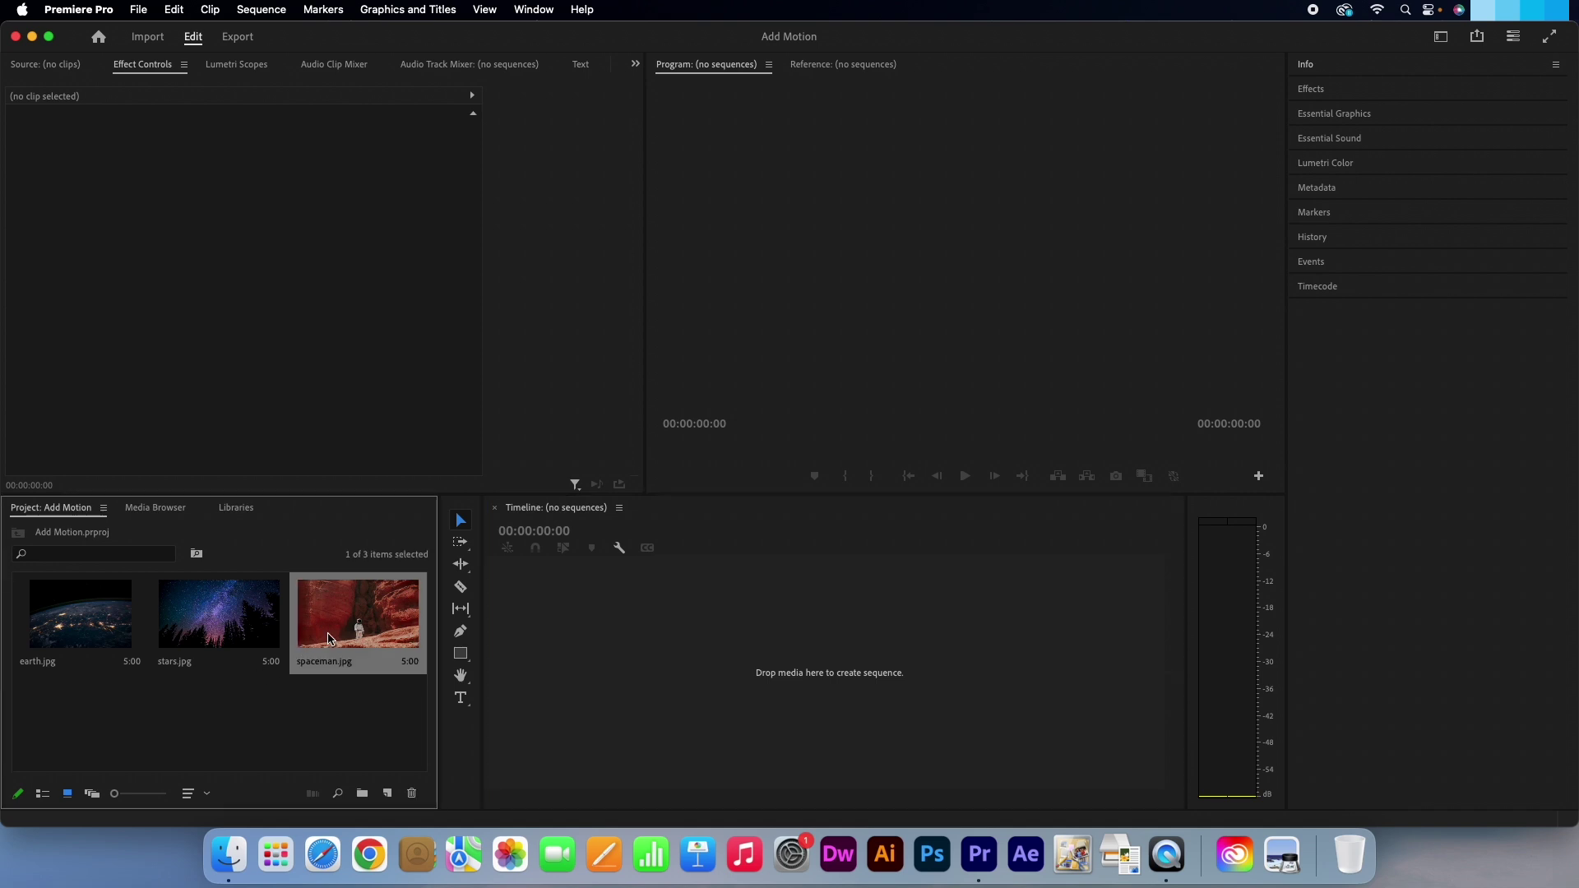
pyautogui.moveTo(332, 638); pyautogui.dragTo(566, 665)
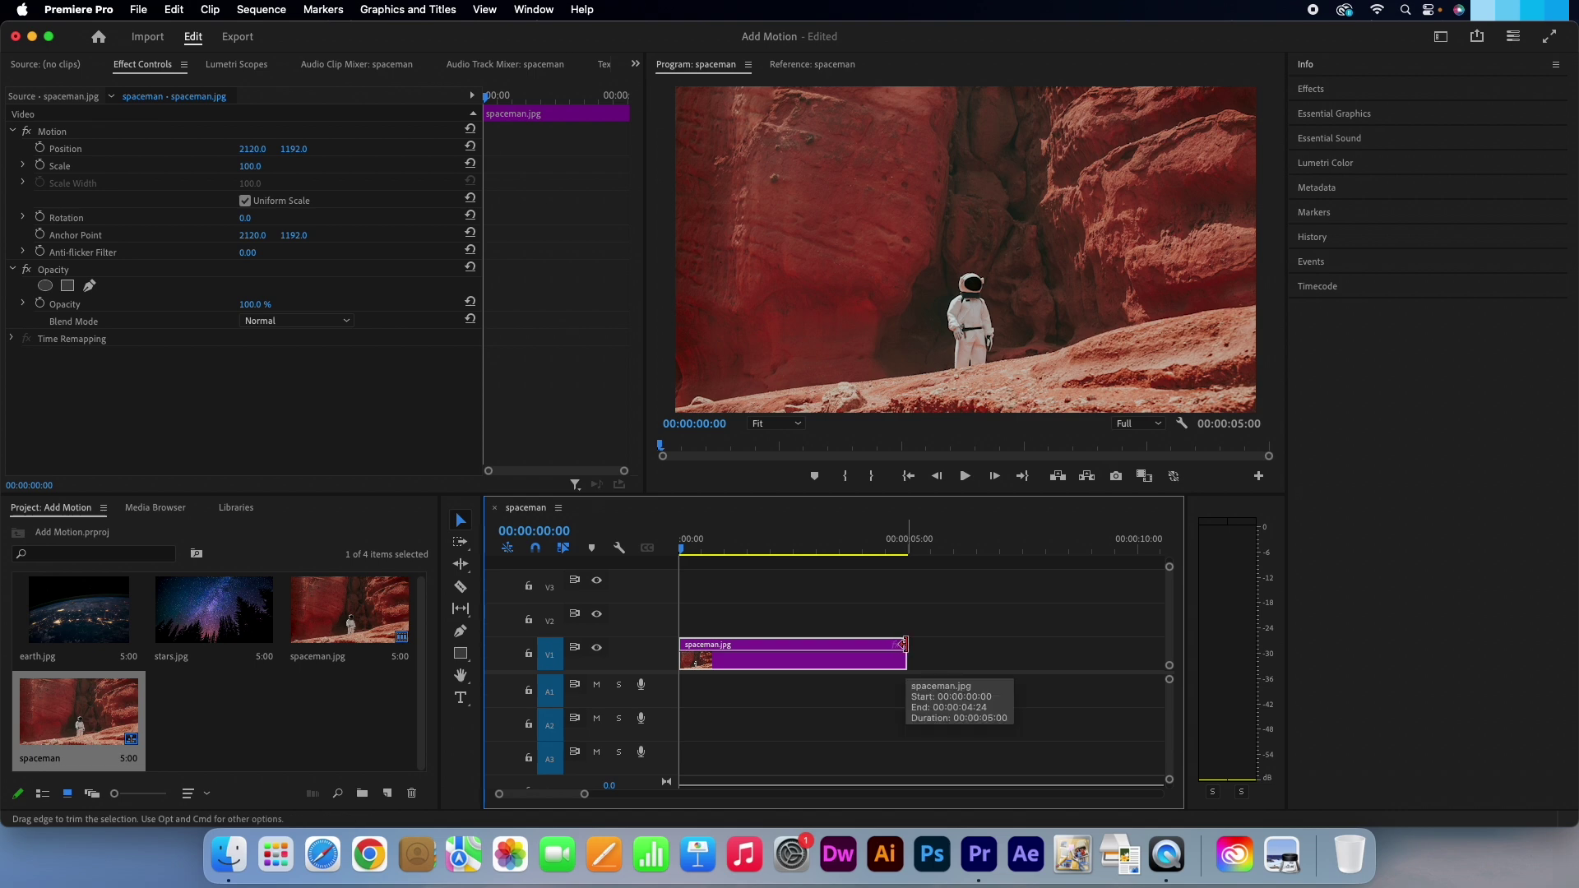
pyautogui.moveTo(905, 644); pyautogui.dragTo(1057, 640)
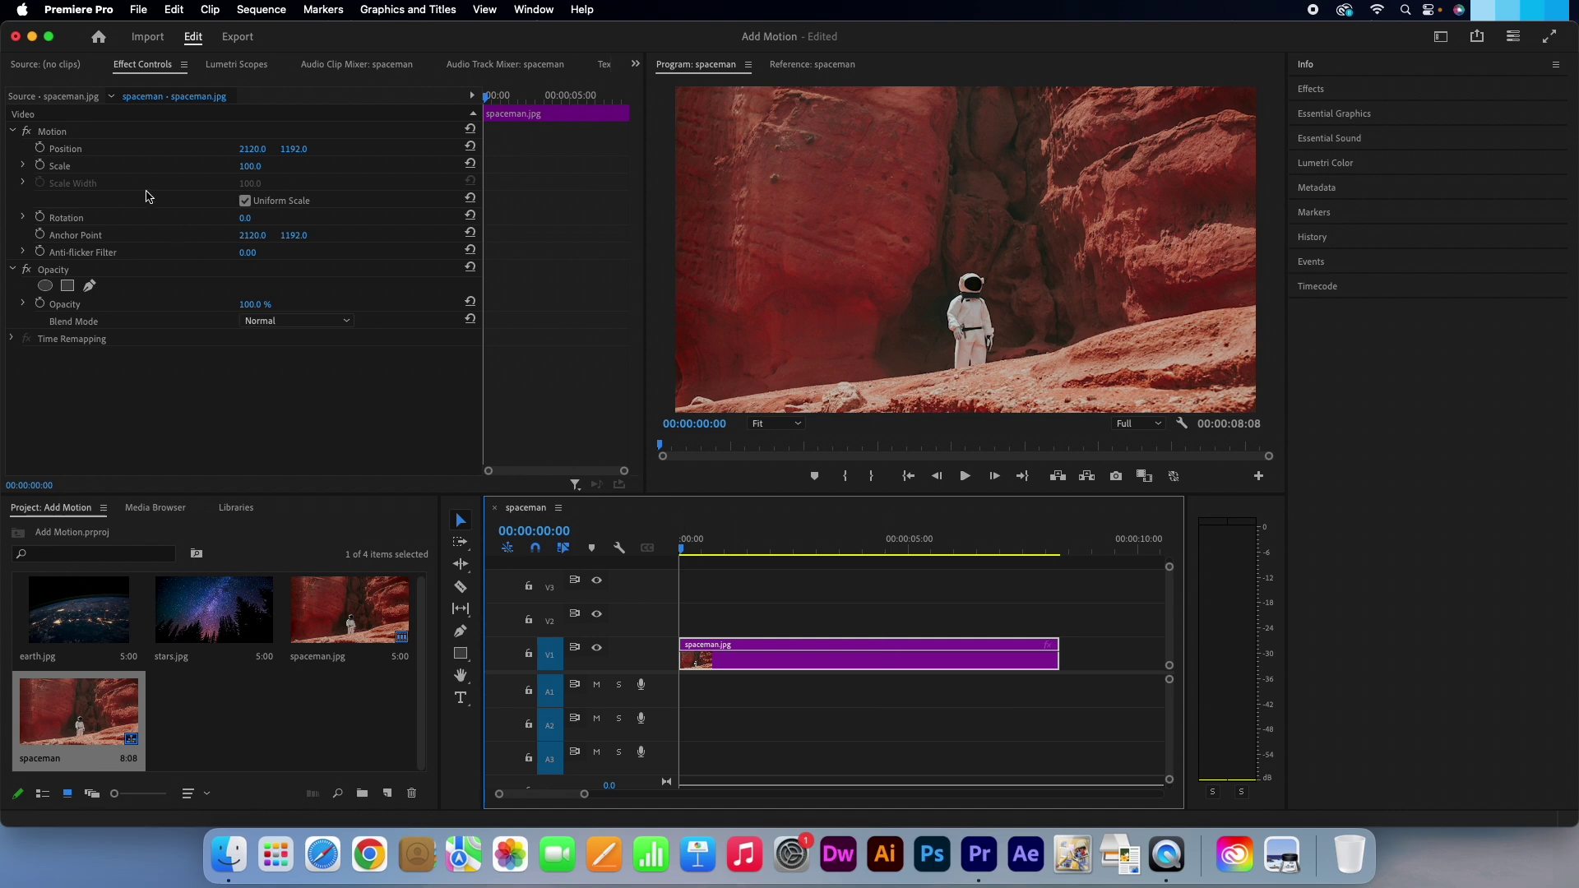
# Step: Keyframe the spaceman clip's Scale at 125 on the first frame and 100 at 00:00:08:07
pyautogui.click(251, 165)
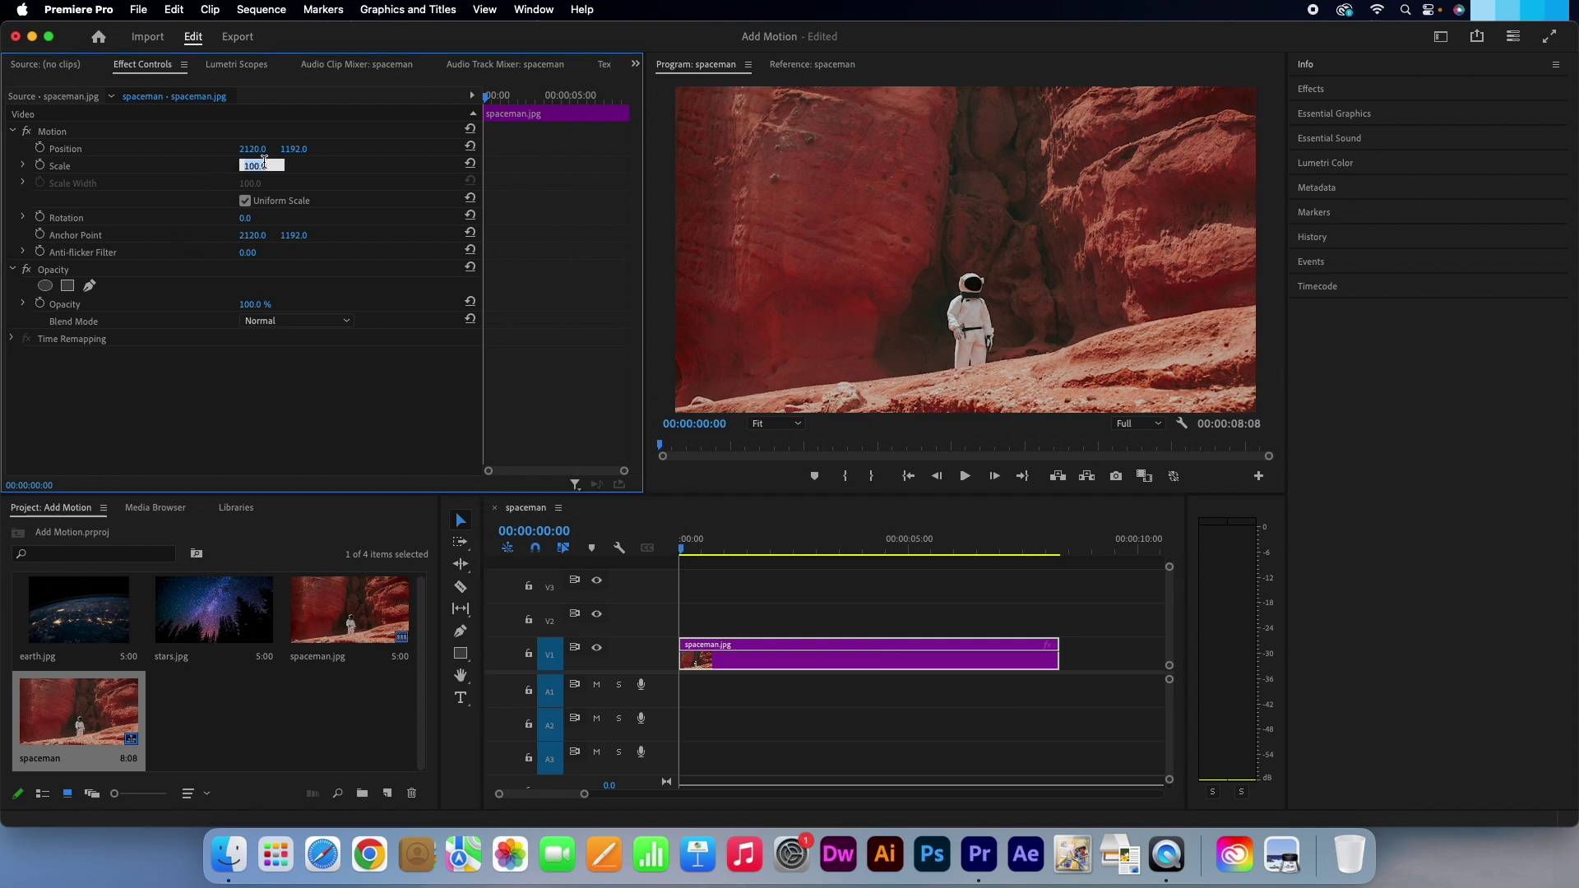
pyautogui.write('125')
pyautogui.press('Return')
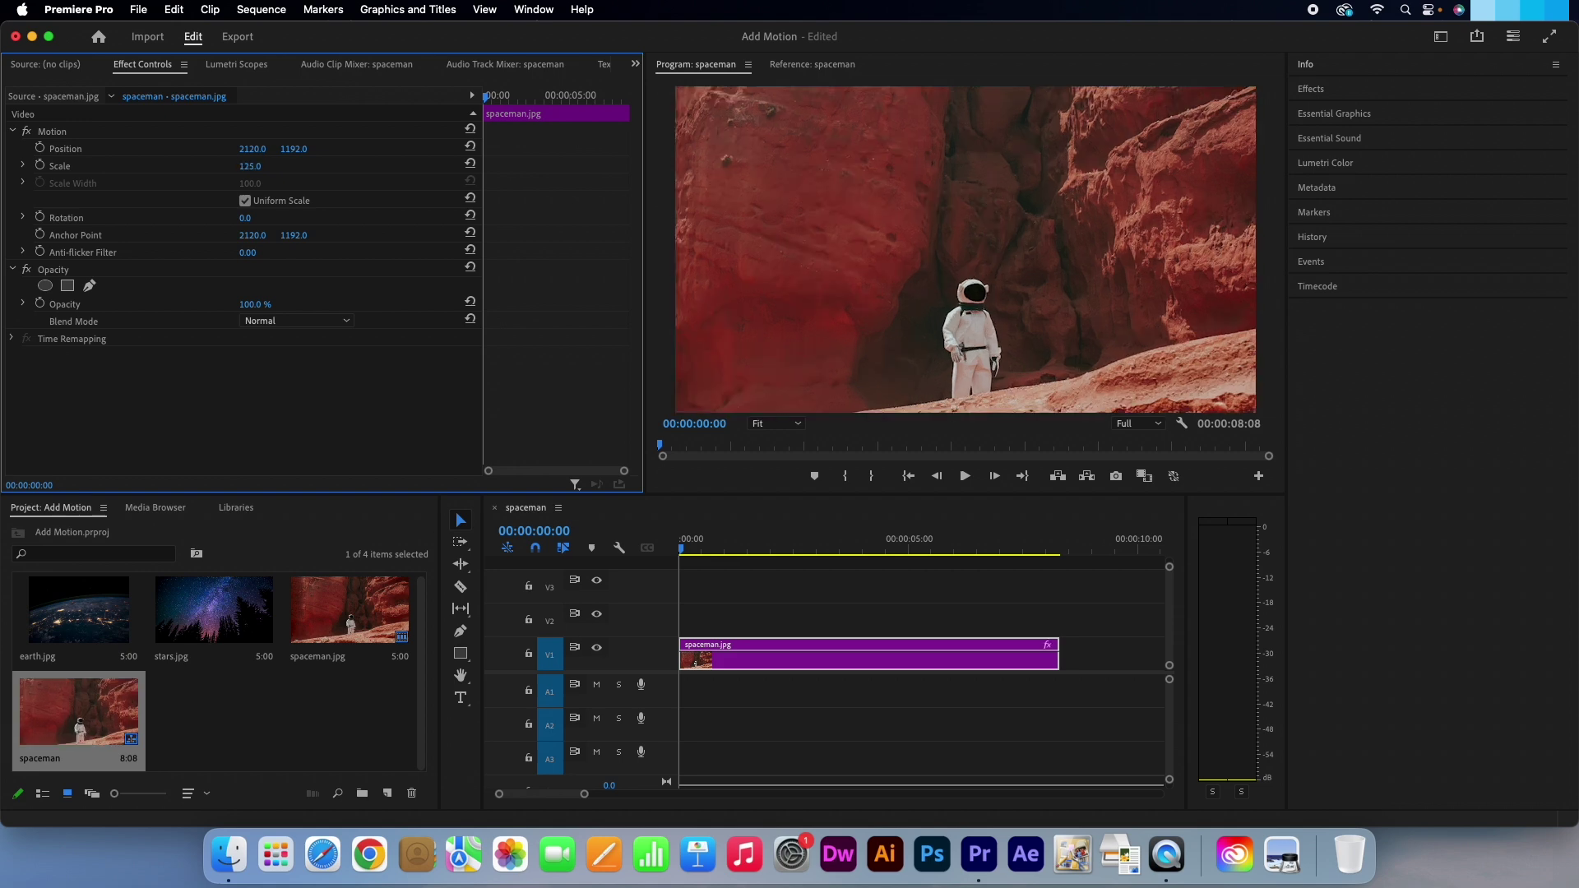
pyautogui.click(40, 166)
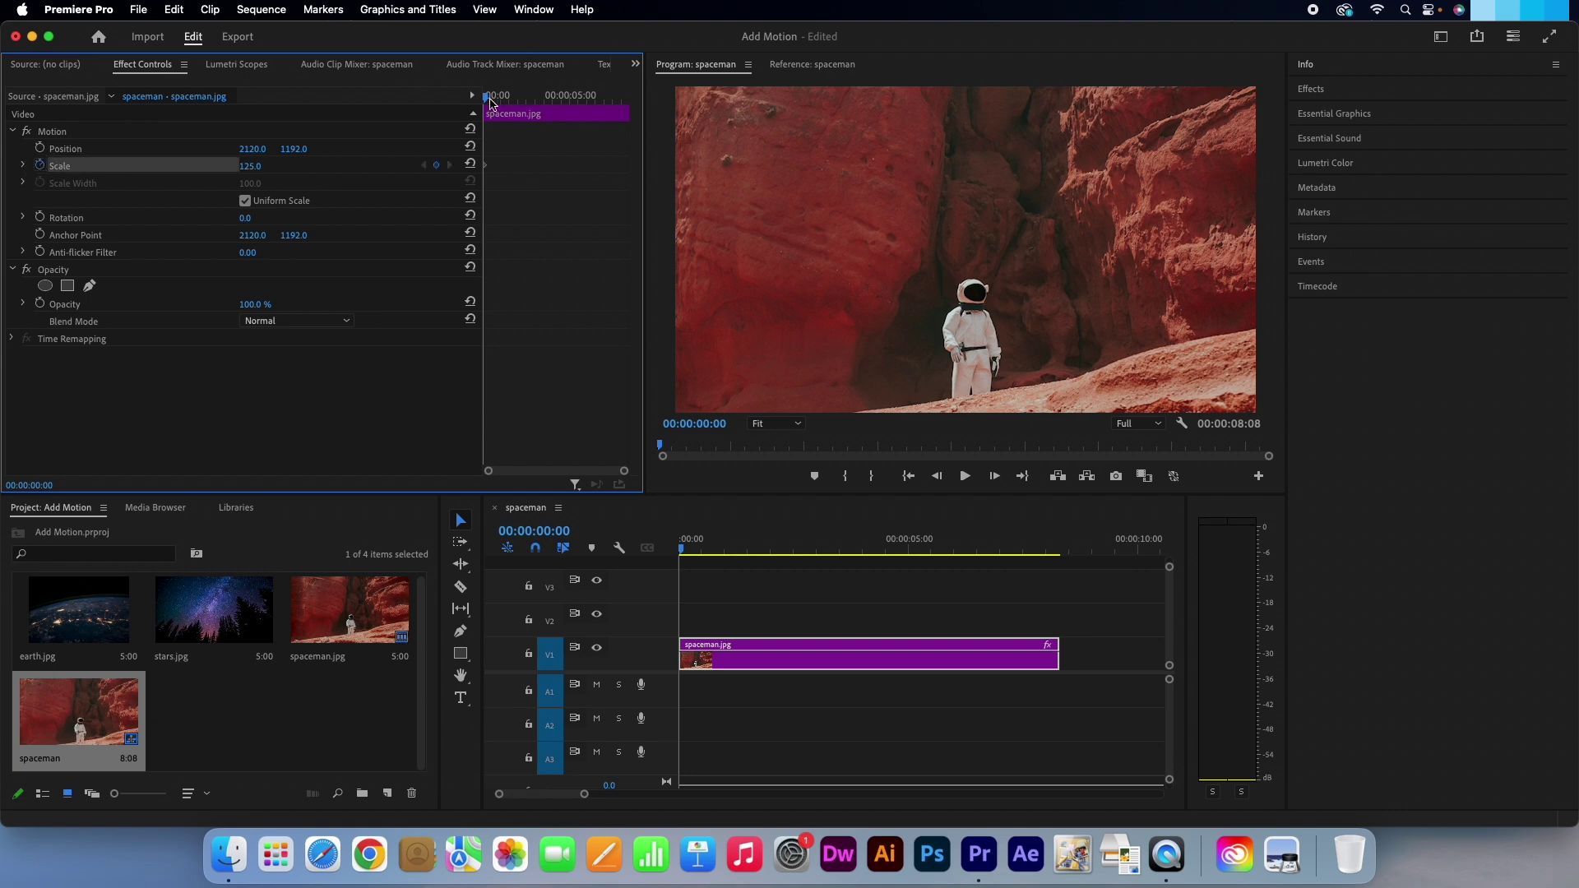
pyautogui.moveTo(488, 97); pyautogui.dragTo(627, 105)
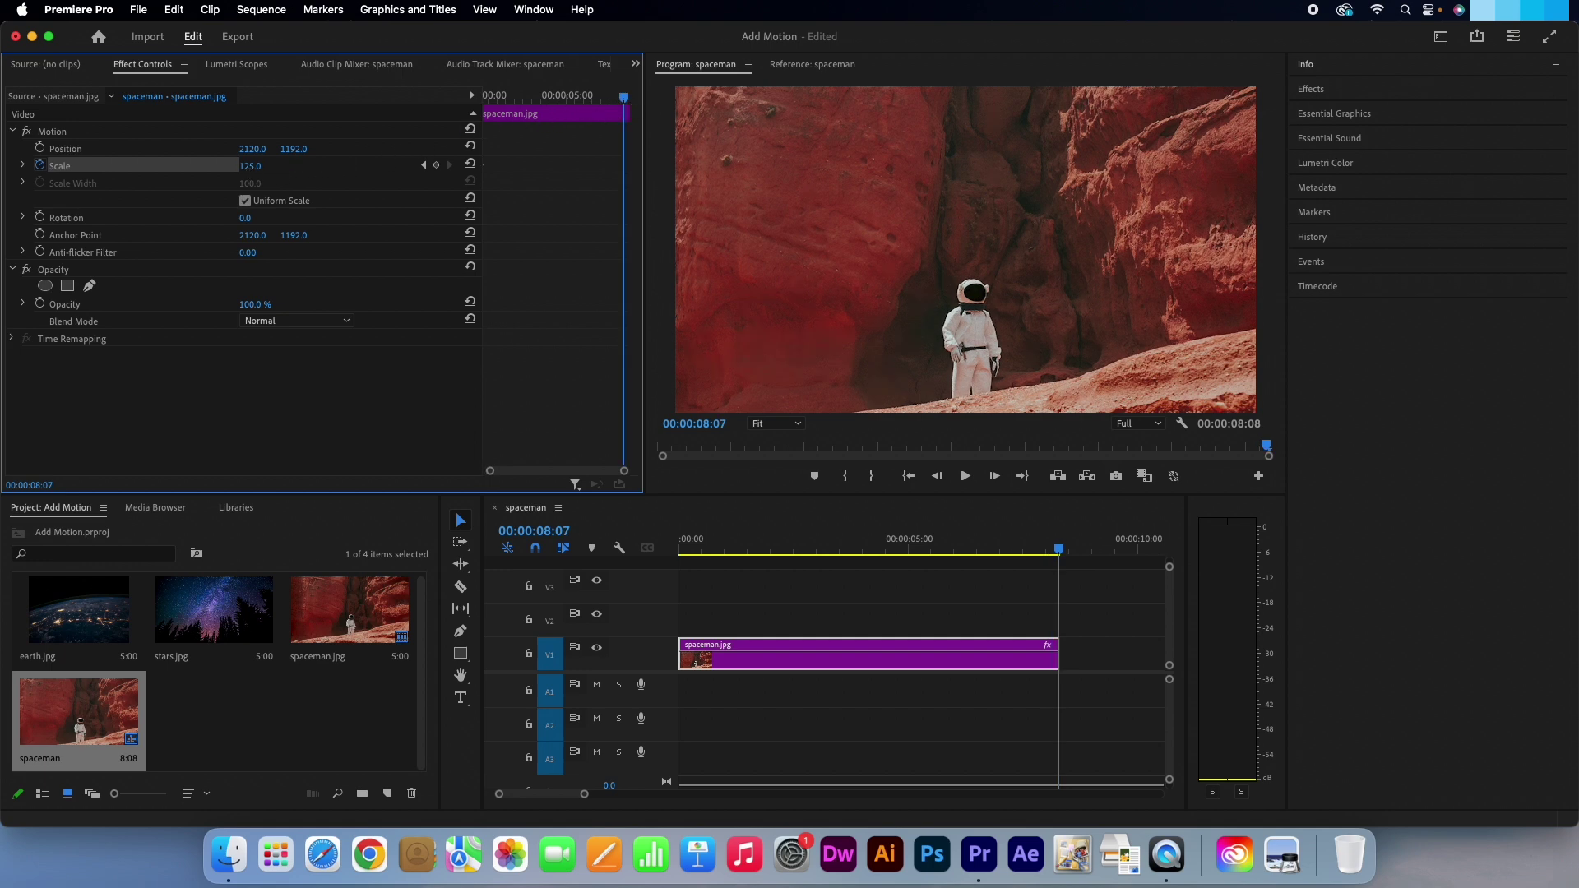
pyautogui.click(262, 164)
pyautogui.write('100')
pyautogui.press('Return')
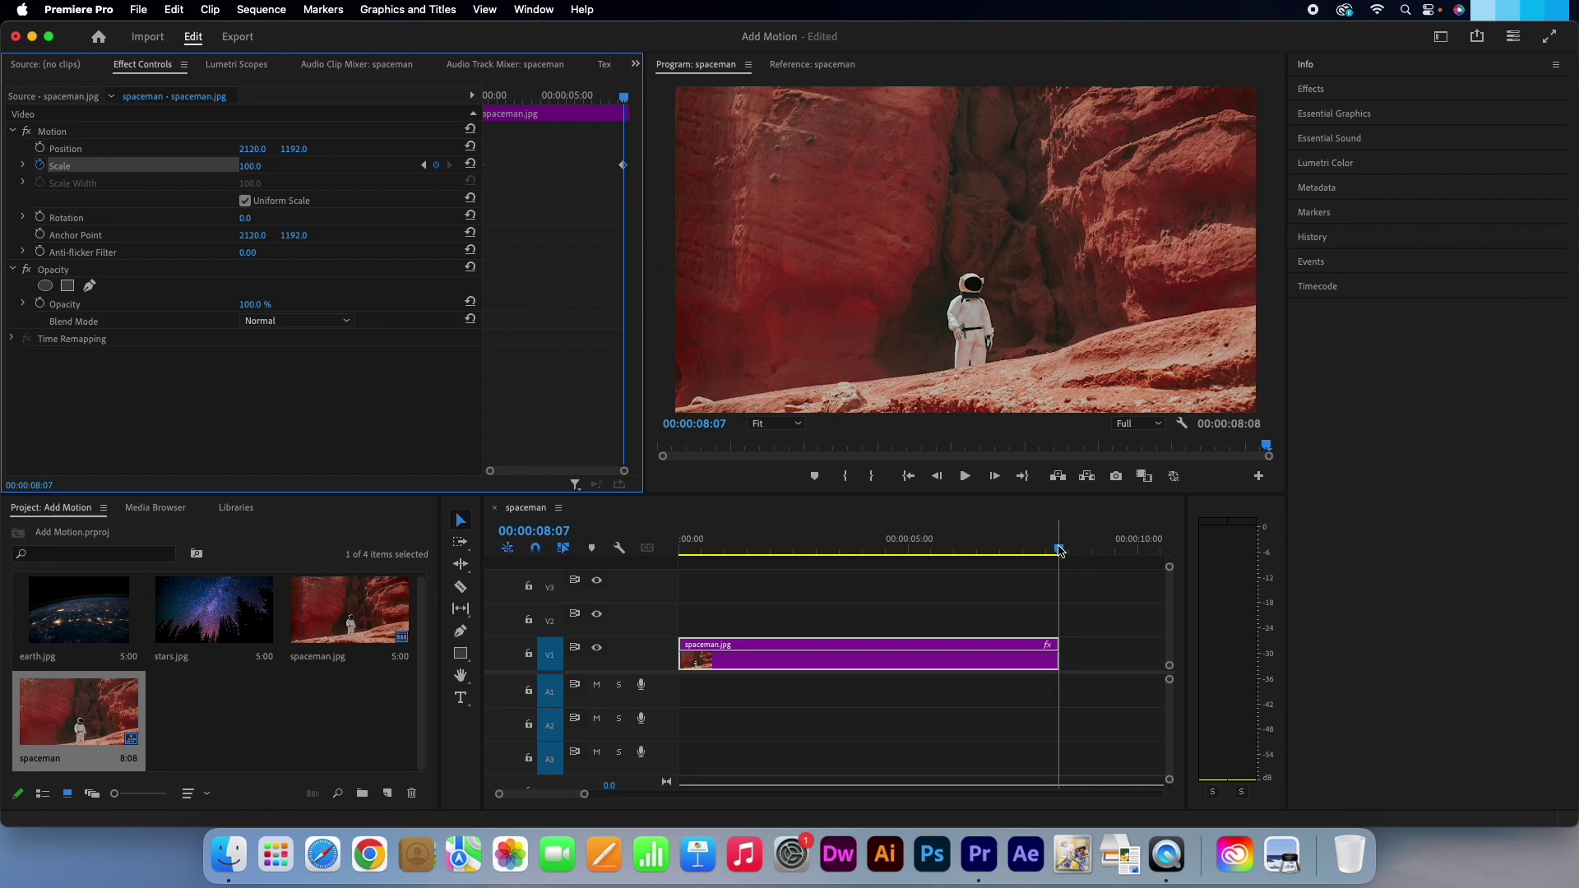
pyautogui.moveTo(1059, 547); pyautogui.dragTo(671, 547)
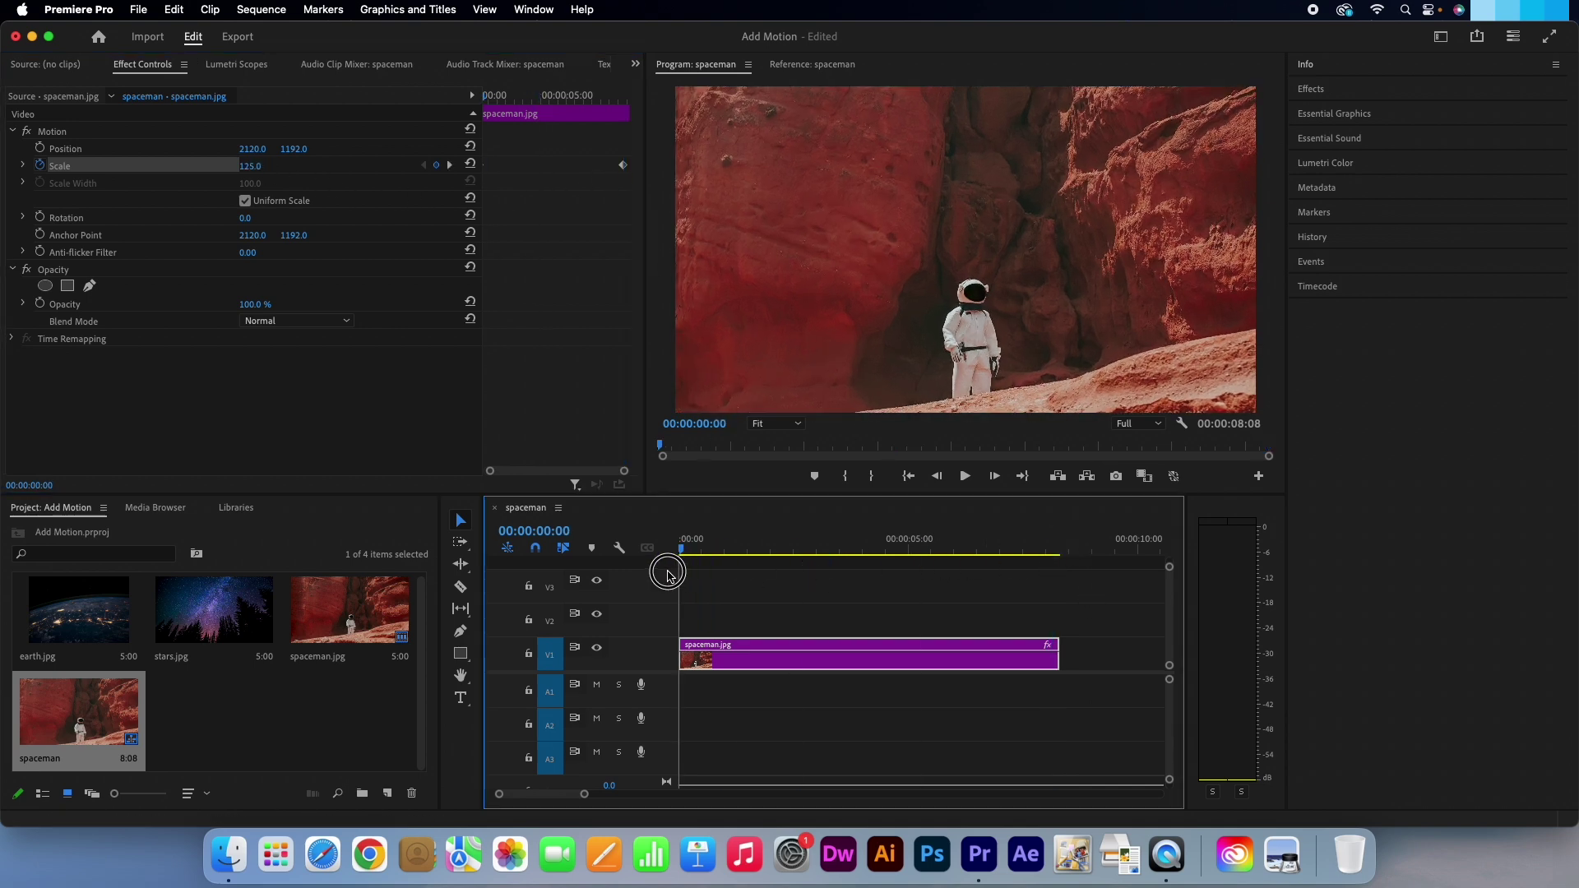
pyautogui.click(966, 478)
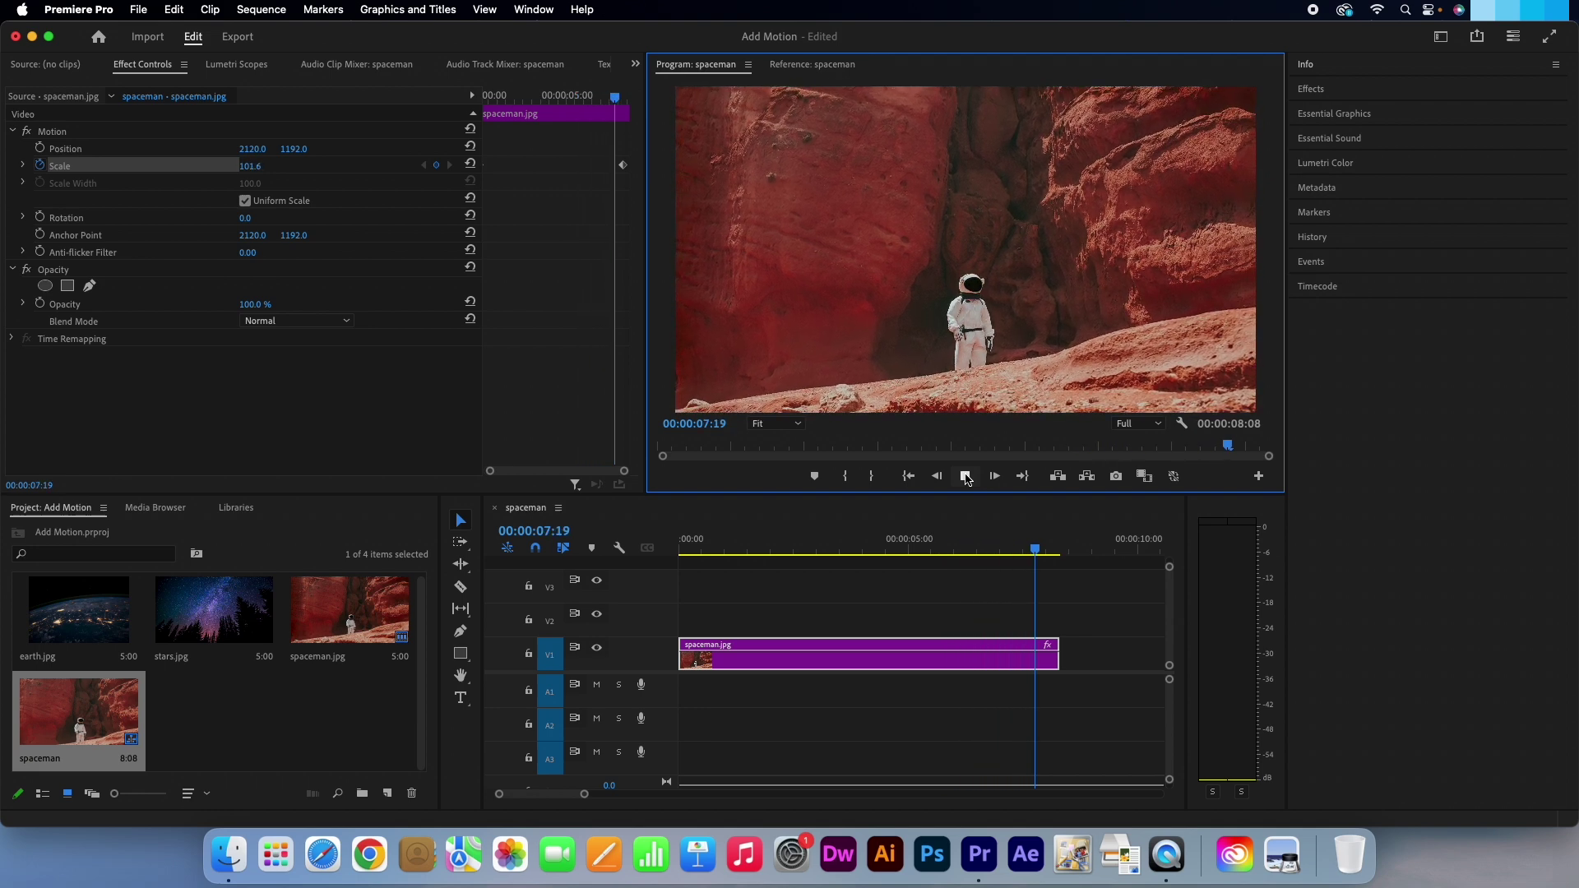
# Step: Delete the spaceman clip, sequence and photo, then build a 'stars' sequence lengthened to 00:00:08:06
pyautogui.click(919, 647)
pyautogui.press('Delete')
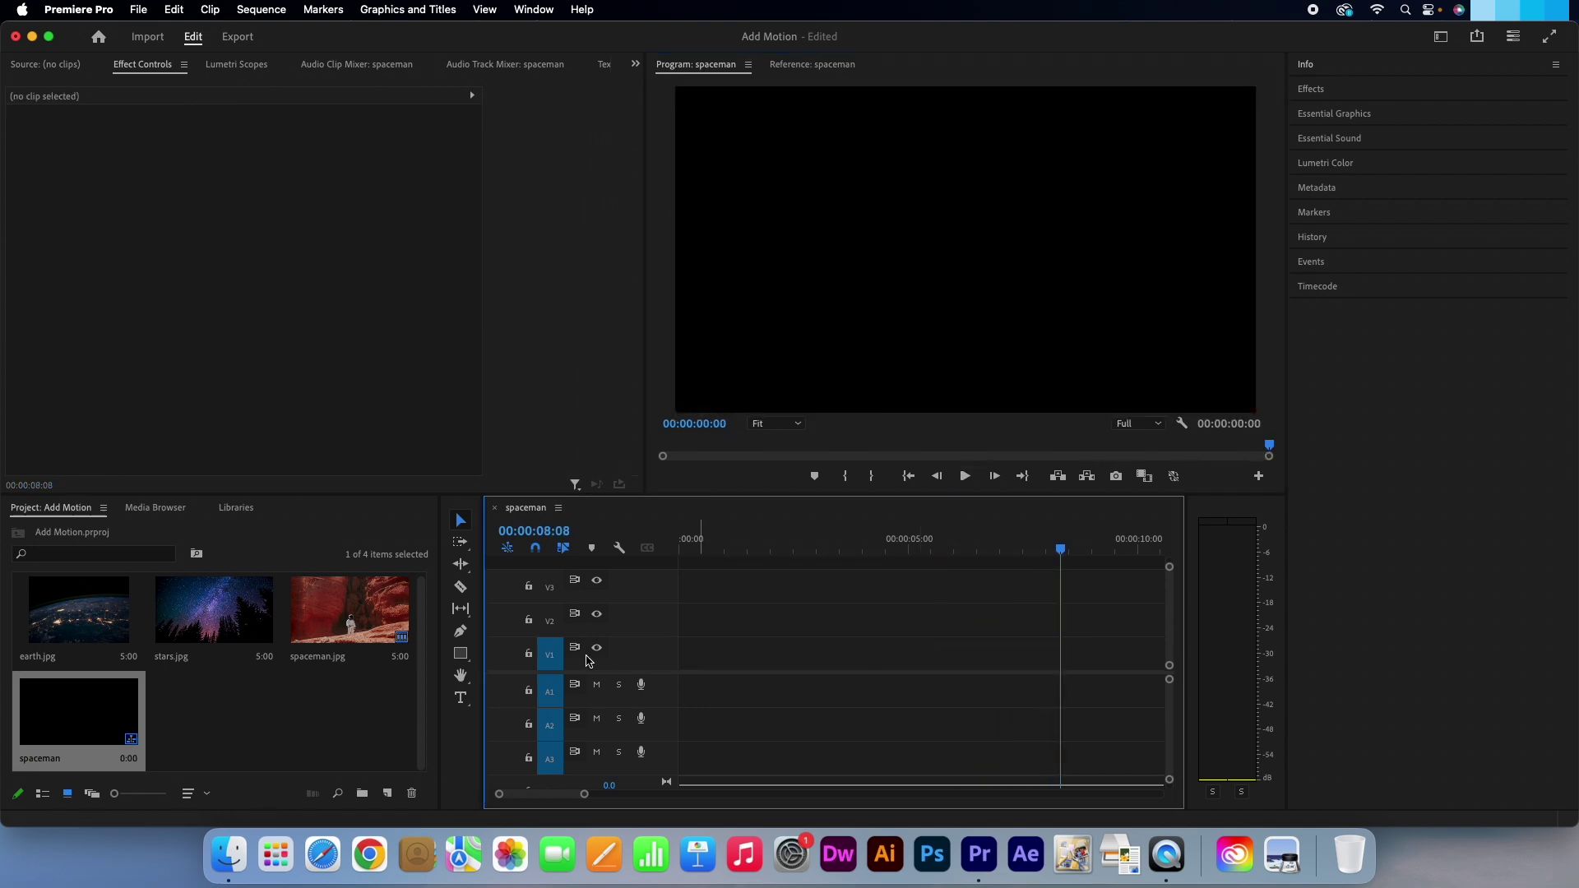
pyautogui.click(106, 713)
pyautogui.press('Delete')
pyautogui.click(357, 621)
pyautogui.press('Delete')
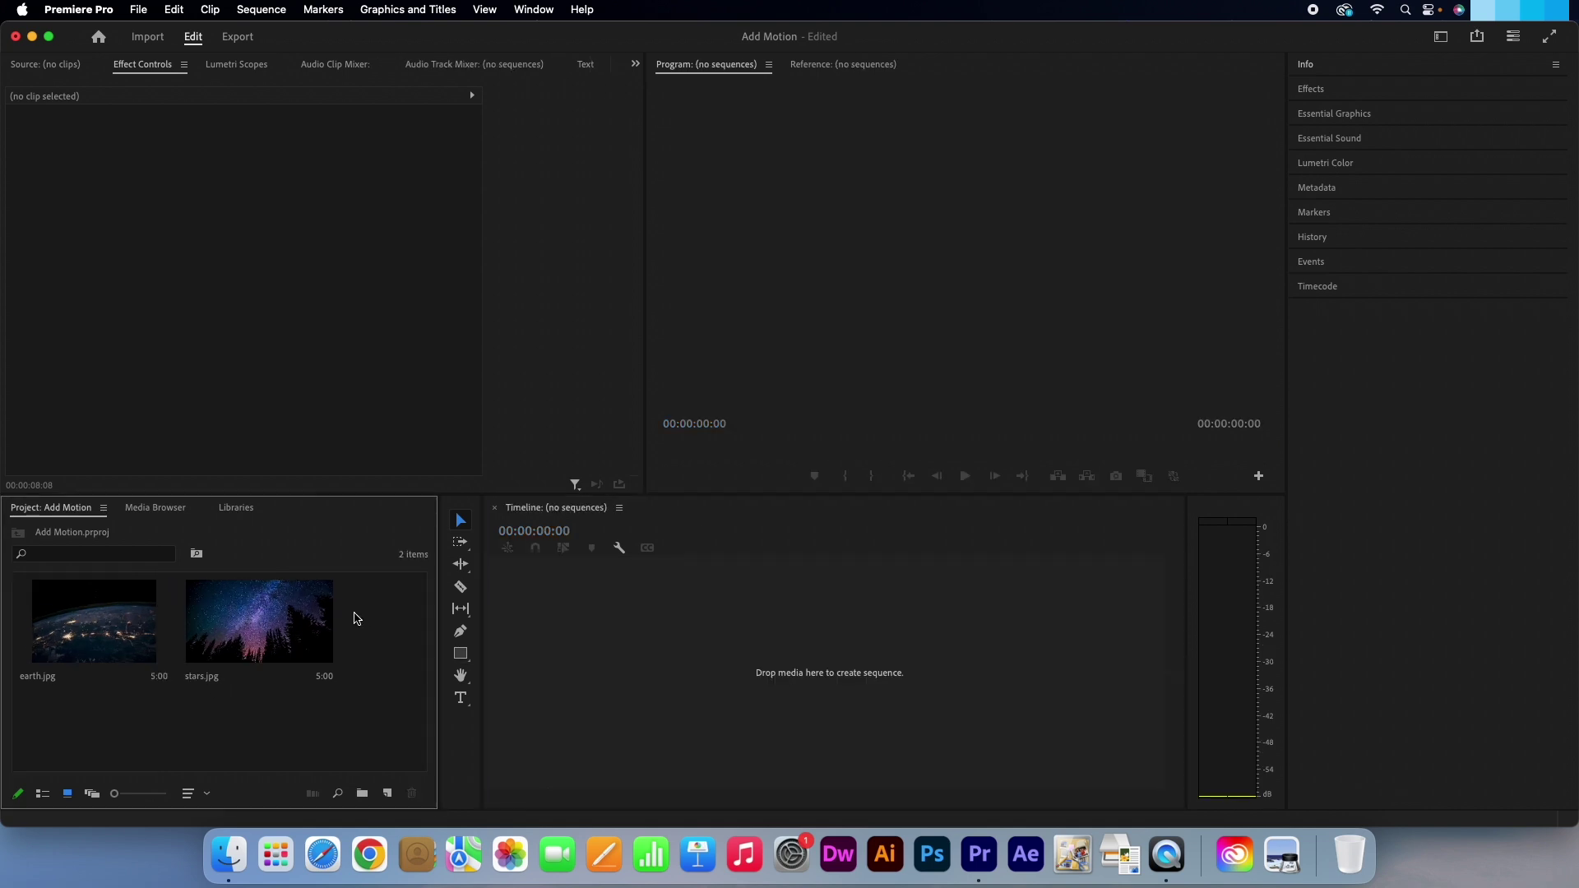
pyautogui.moveTo(267, 623); pyautogui.dragTo(573, 637)
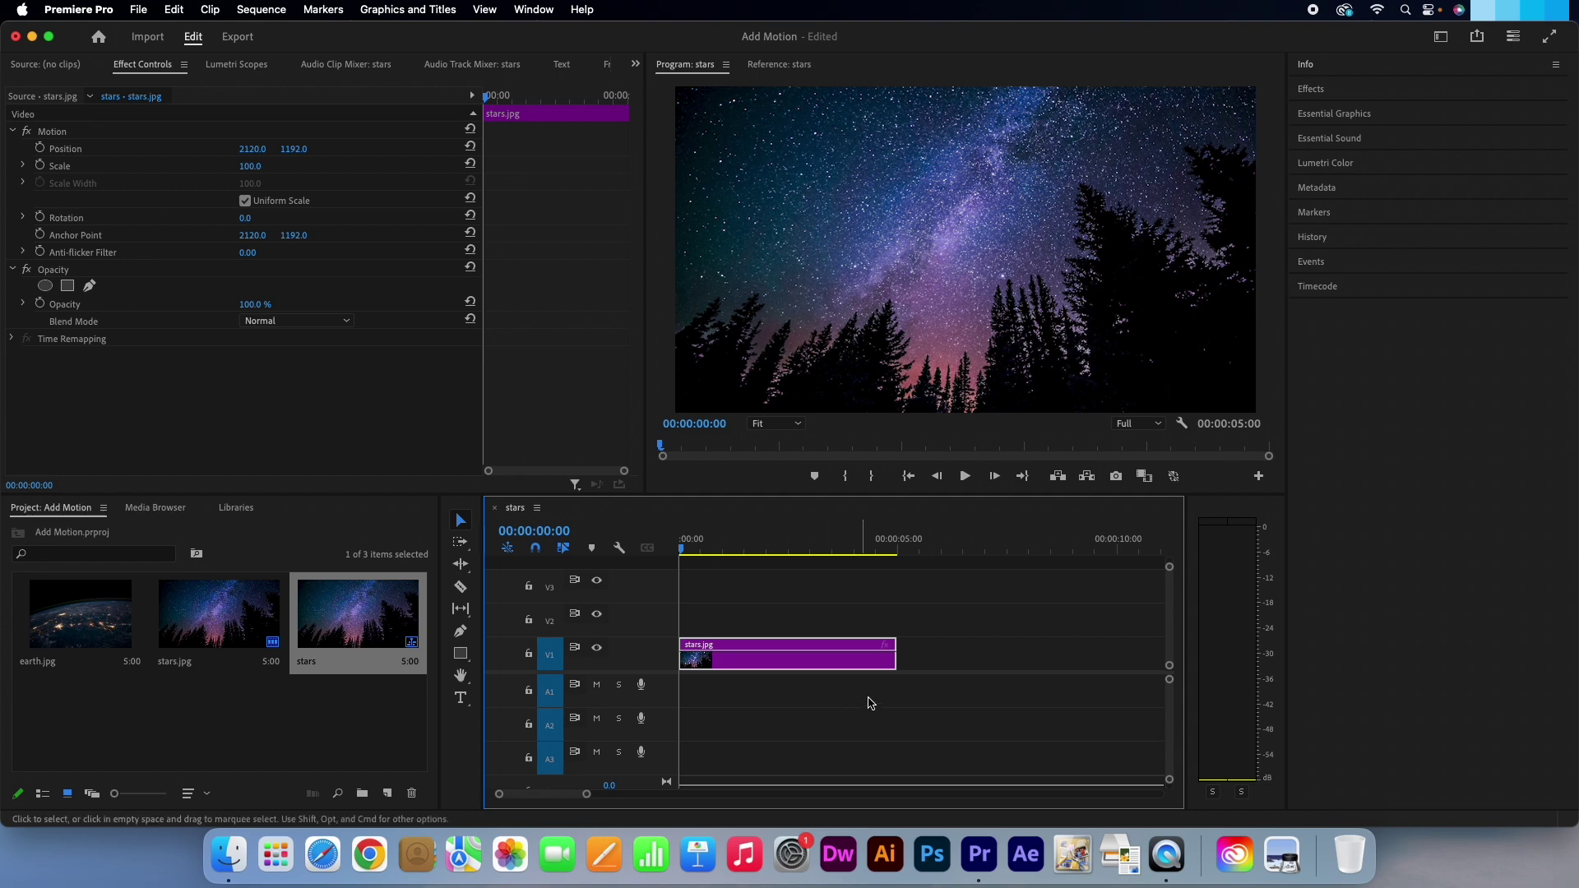
pyautogui.moveTo(892, 641); pyautogui.dragTo(1035, 639)
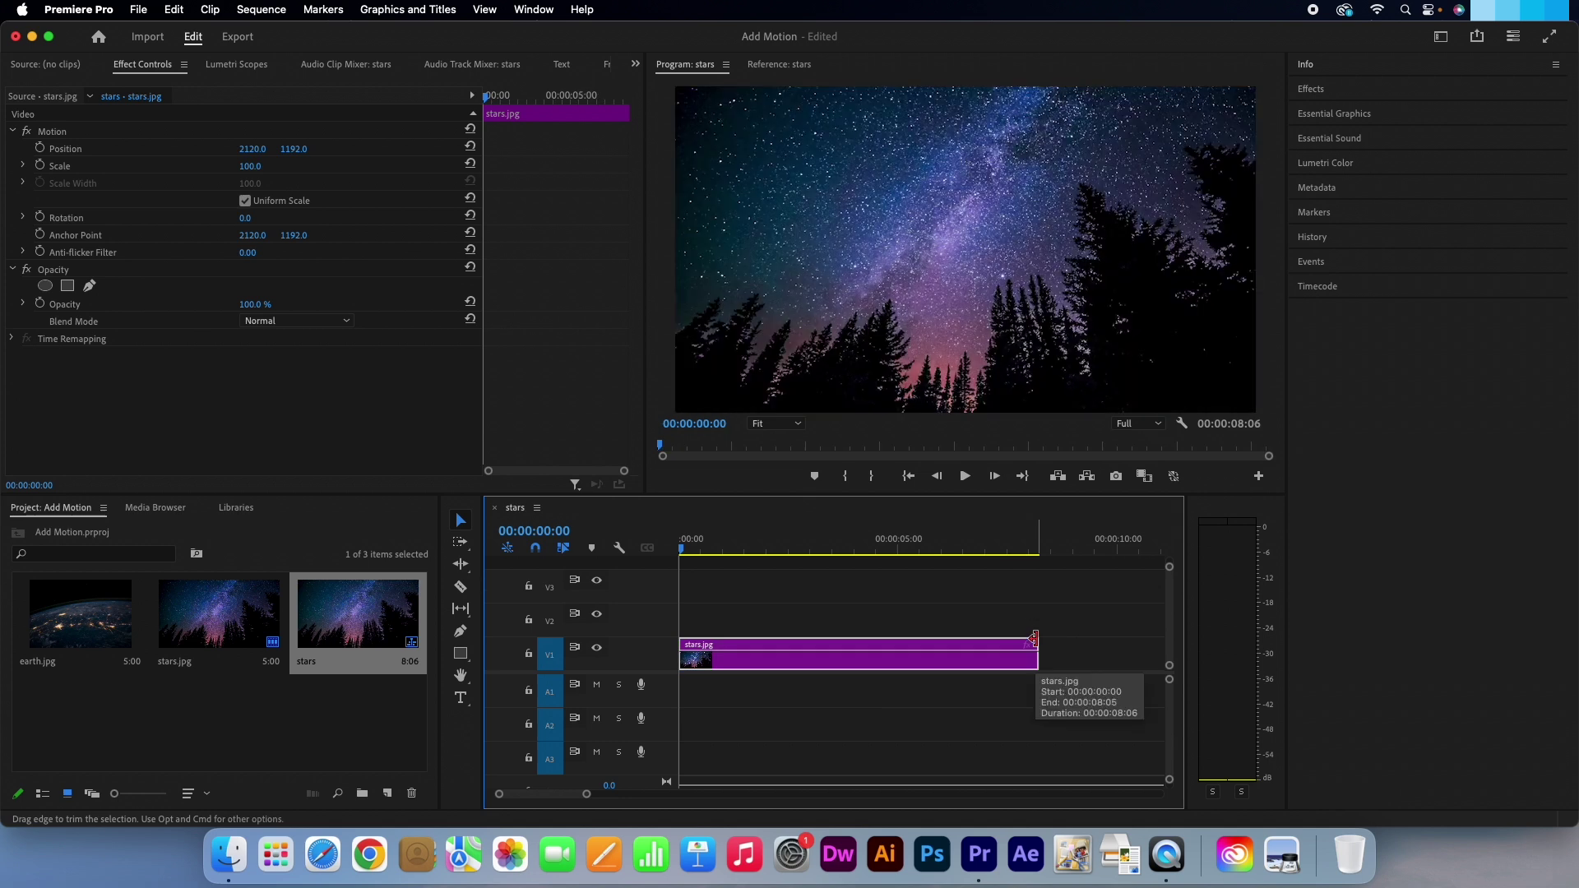
# Step: Set the stars clip's Scale to 125
pyautogui.click(891, 647)
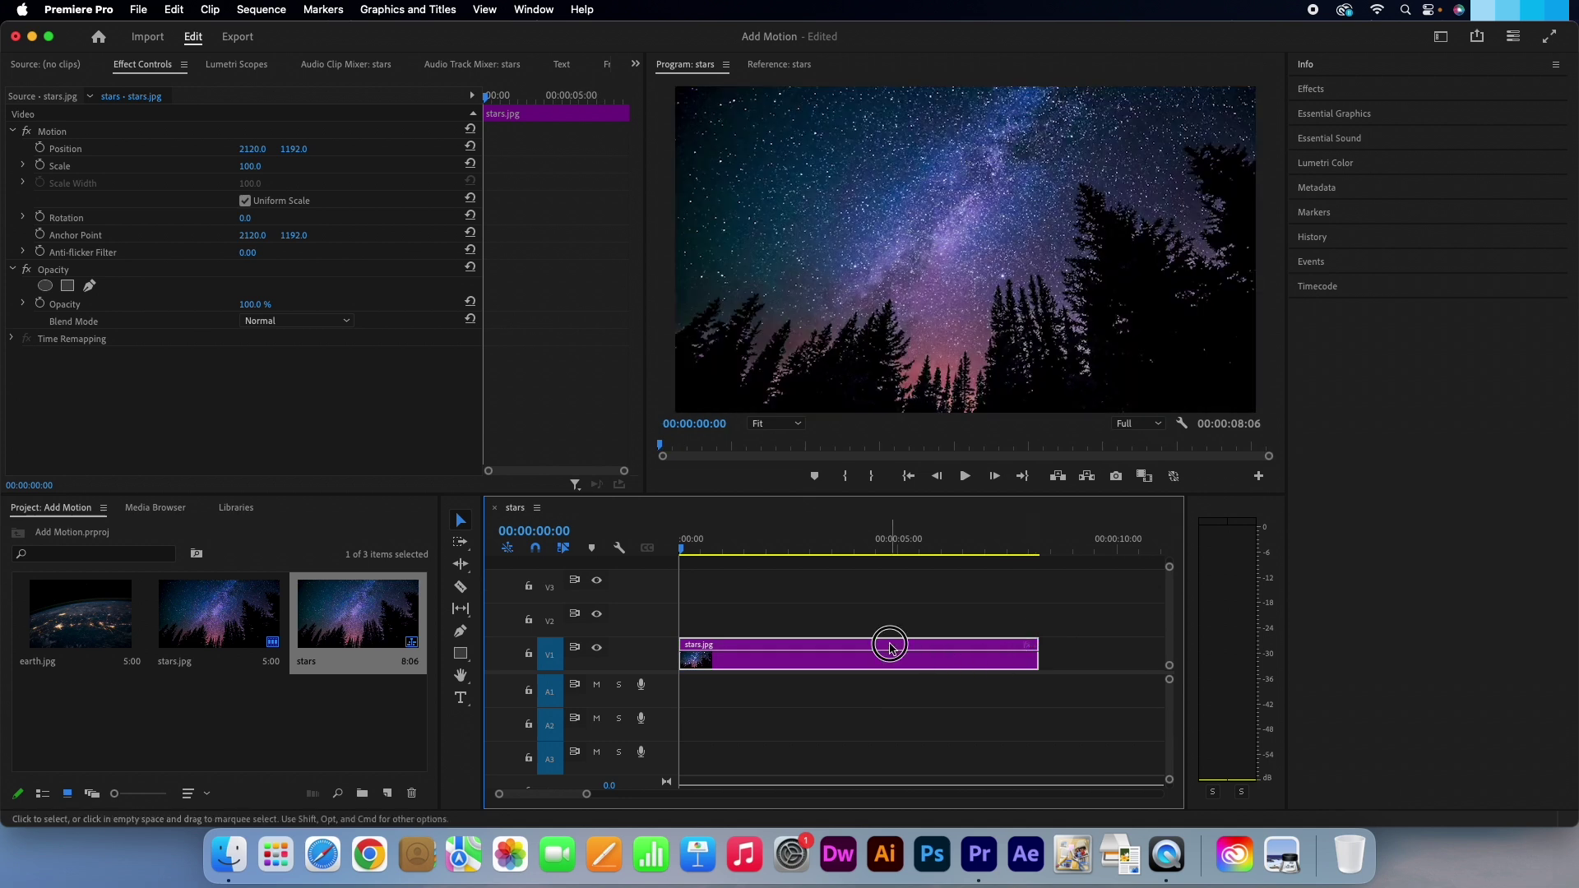
pyautogui.click(255, 165)
pyautogui.write('125')
pyautogui.press('Return')
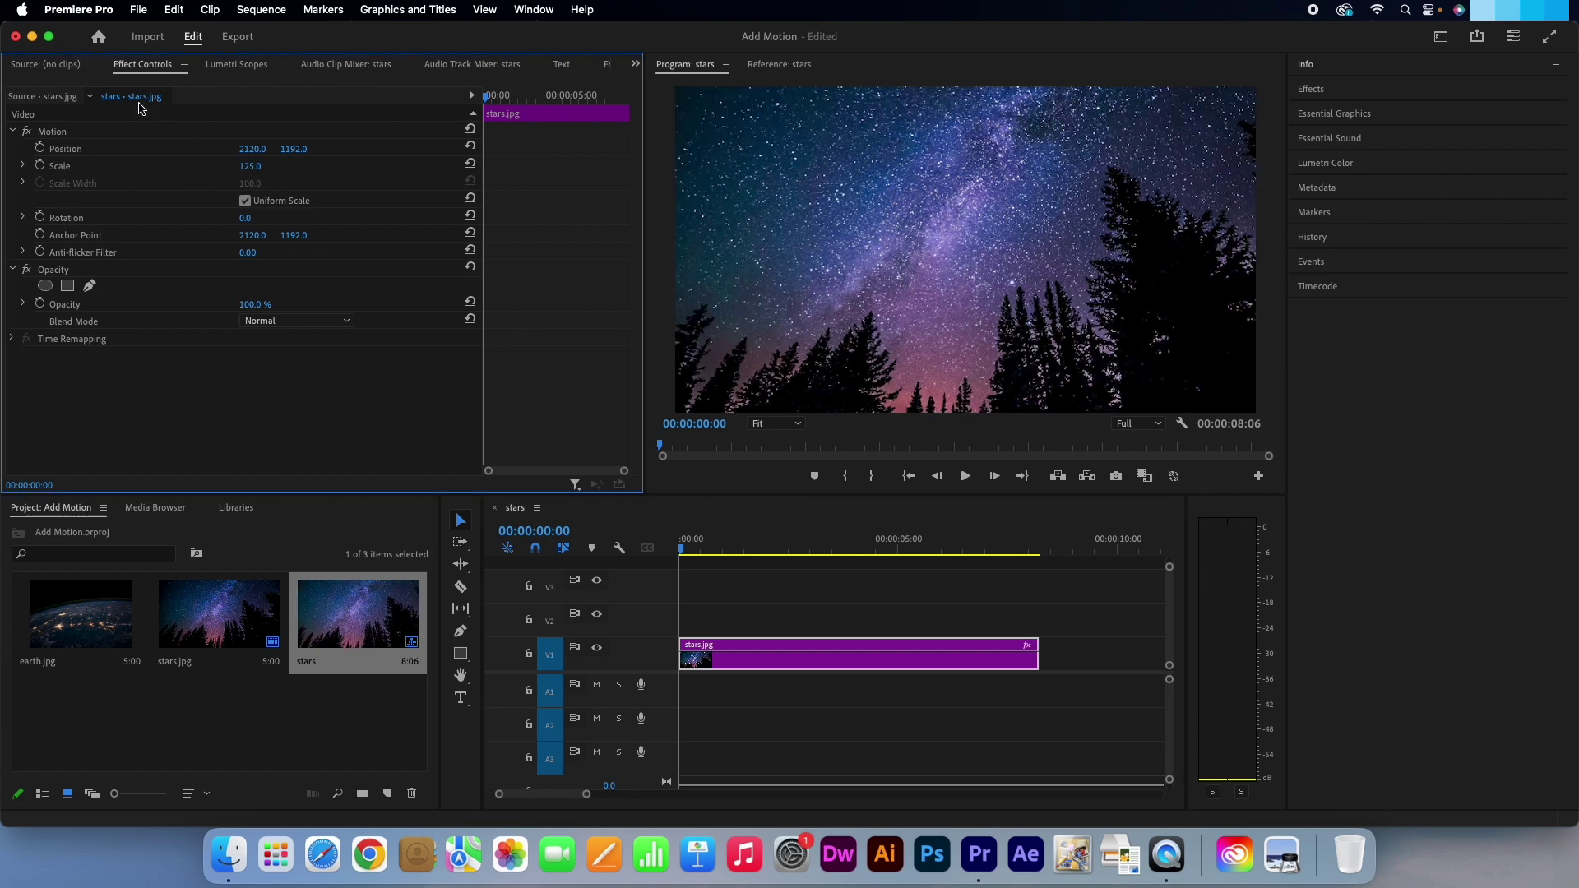
# Step: Keyframe Position so the stars image pans left to X 1592 by the clip end
pyautogui.click(38, 148)
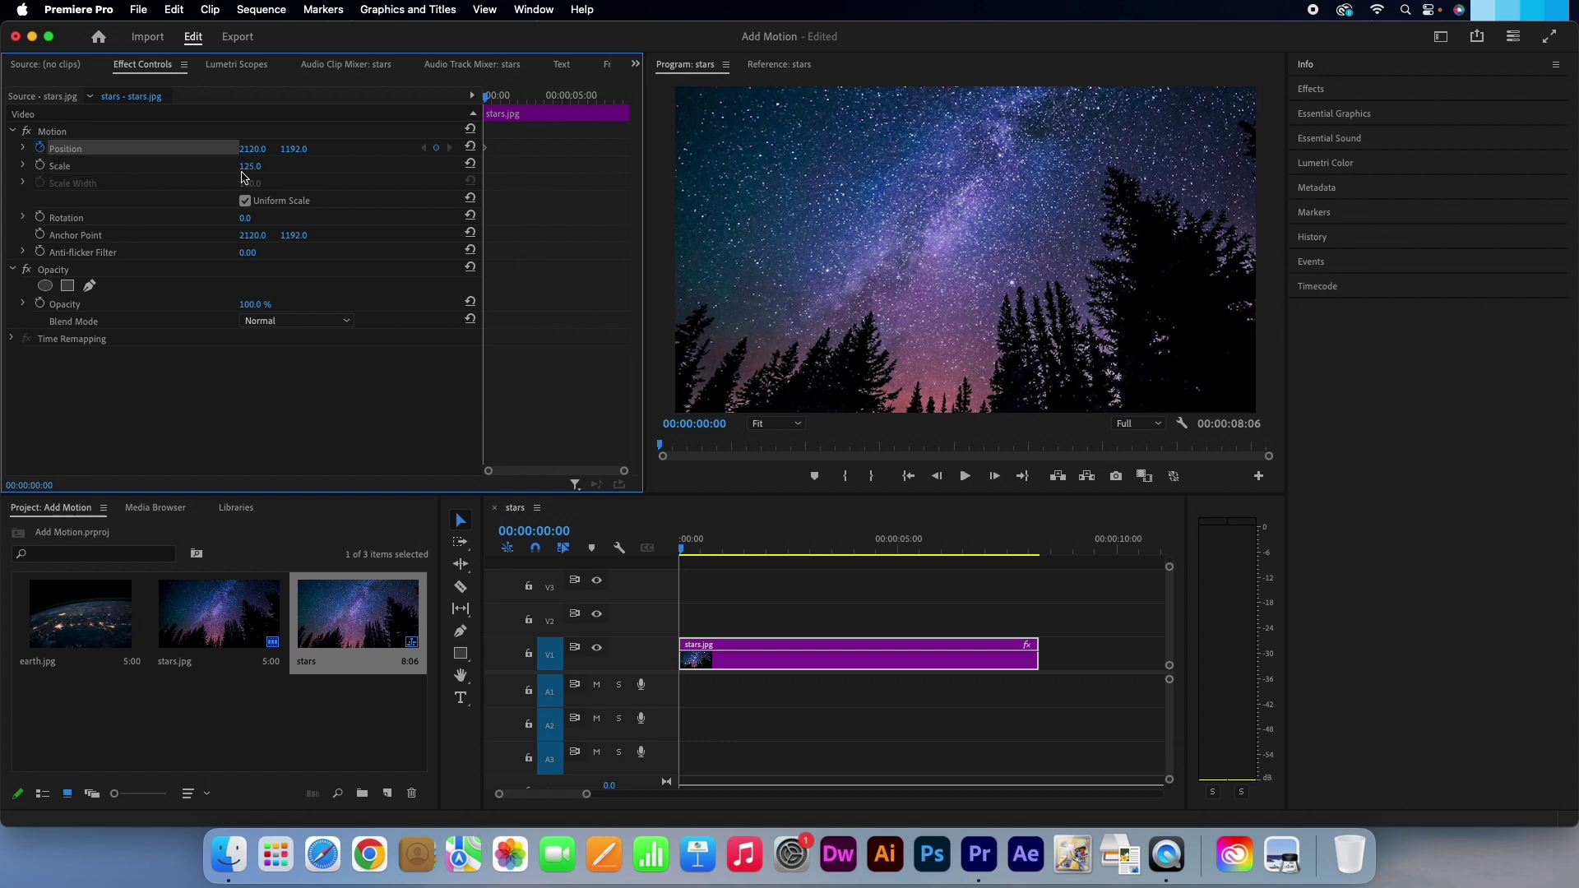
pyautogui.moveTo(487, 95); pyautogui.dragTo(634, 104)
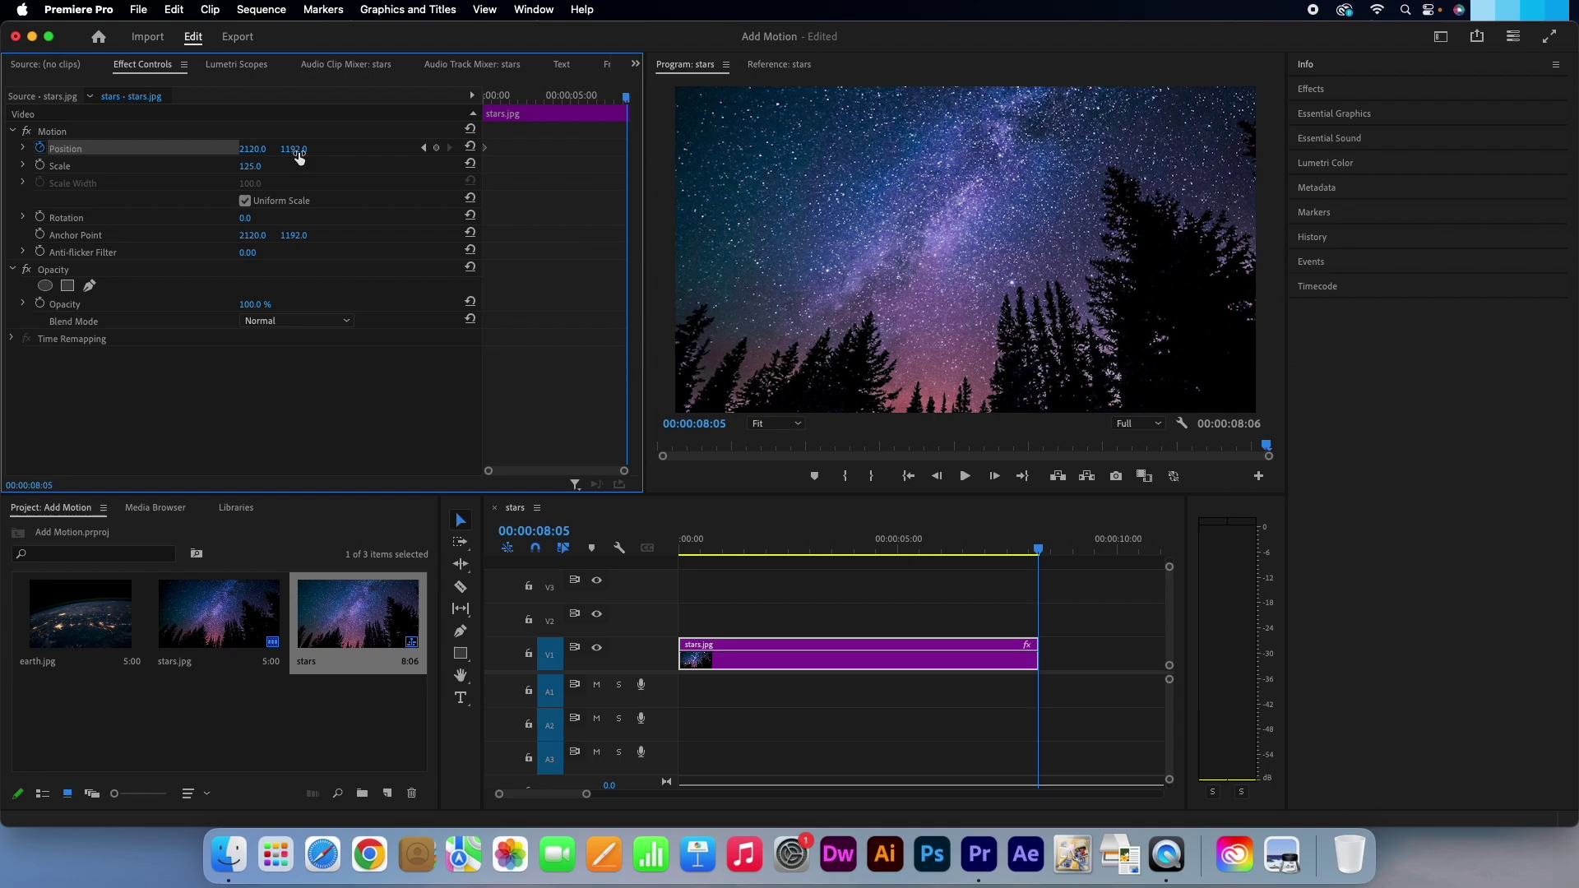
pyautogui.moveTo(252, 149); pyautogui.dragTo(8, 149)
pyautogui.moveTo(262, 153); pyautogui.dragTo(139, 153)
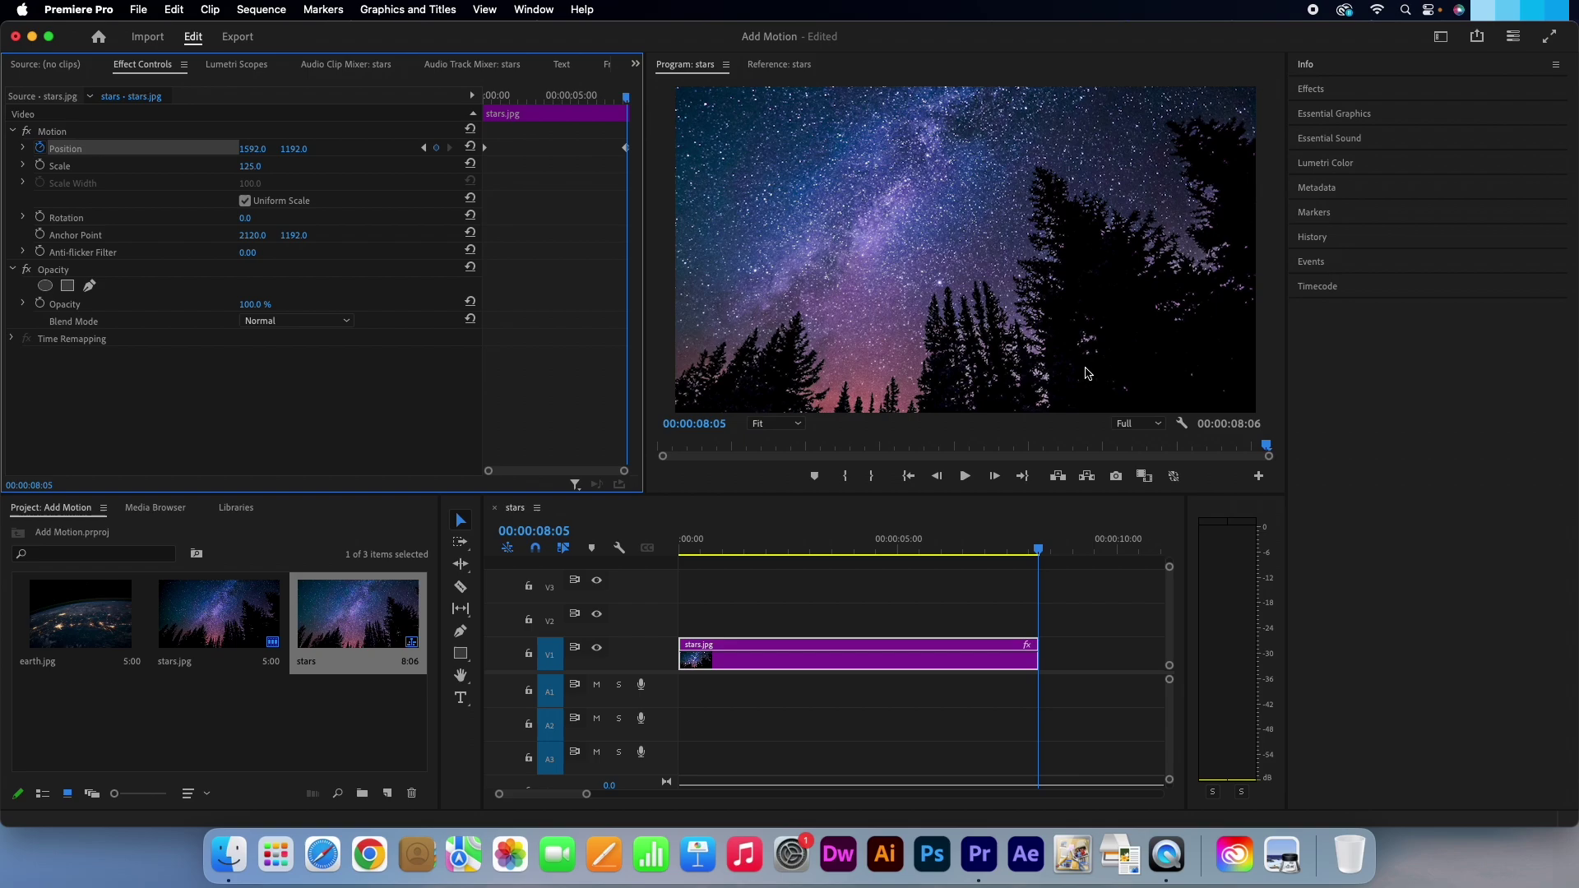
pyautogui.moveTo(1041, 549); pyautogui.dragTo(593, 554)
pyautogui.press('space')
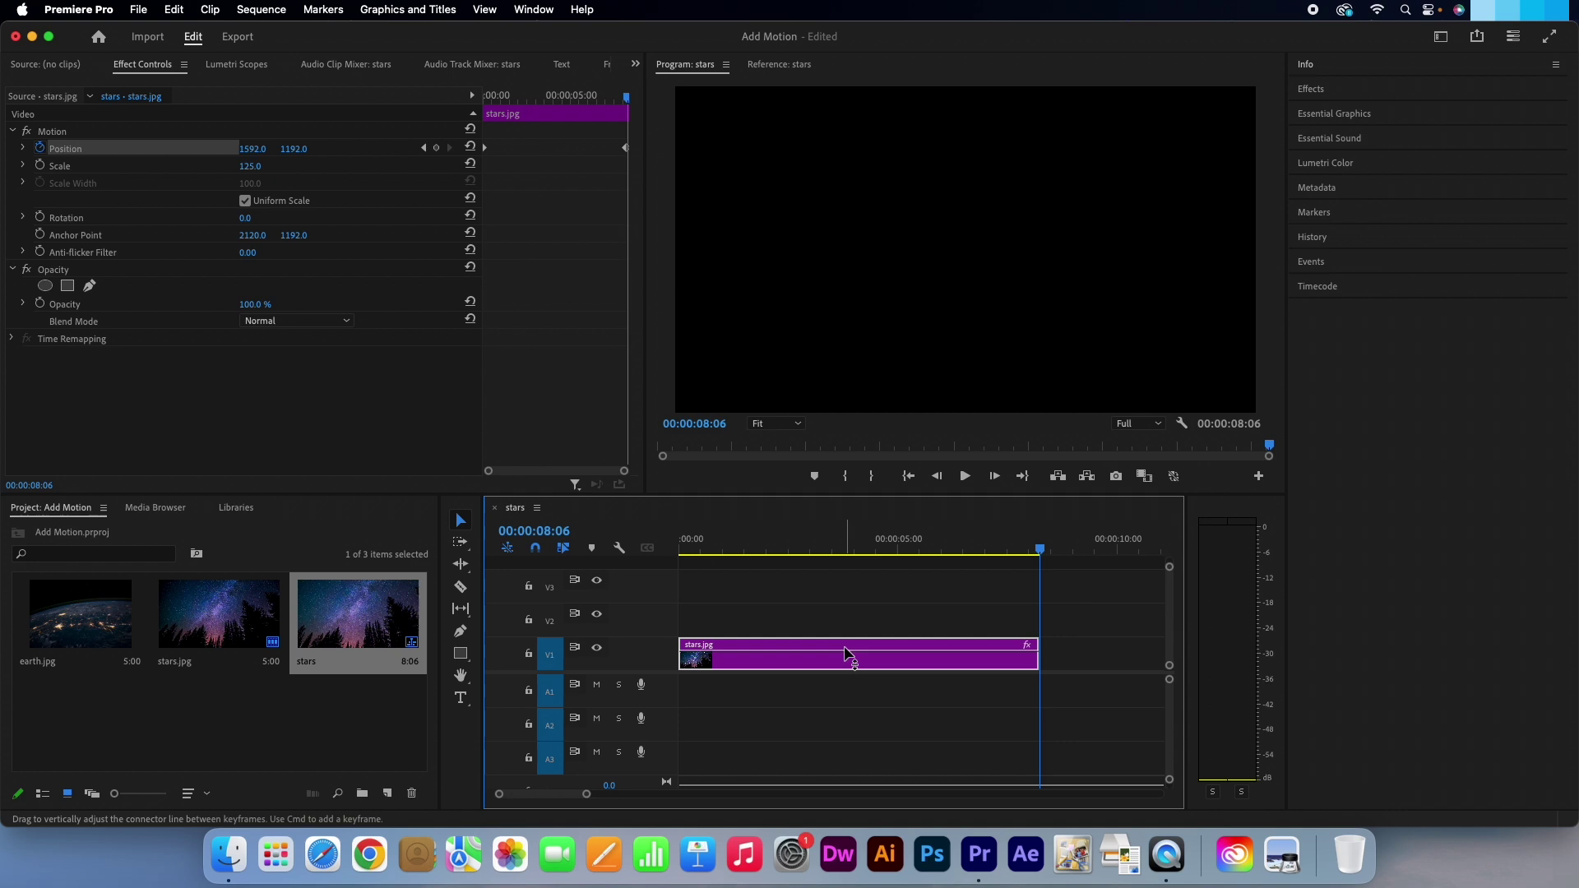
# Step: Delete the stars clip, sequence and photo, then build an 'earth' sequence lengthened to 00:00:08:08
pyautogui.press('Delete')
pyautogui.click(354, 613)
pyautogui.press('Delete')
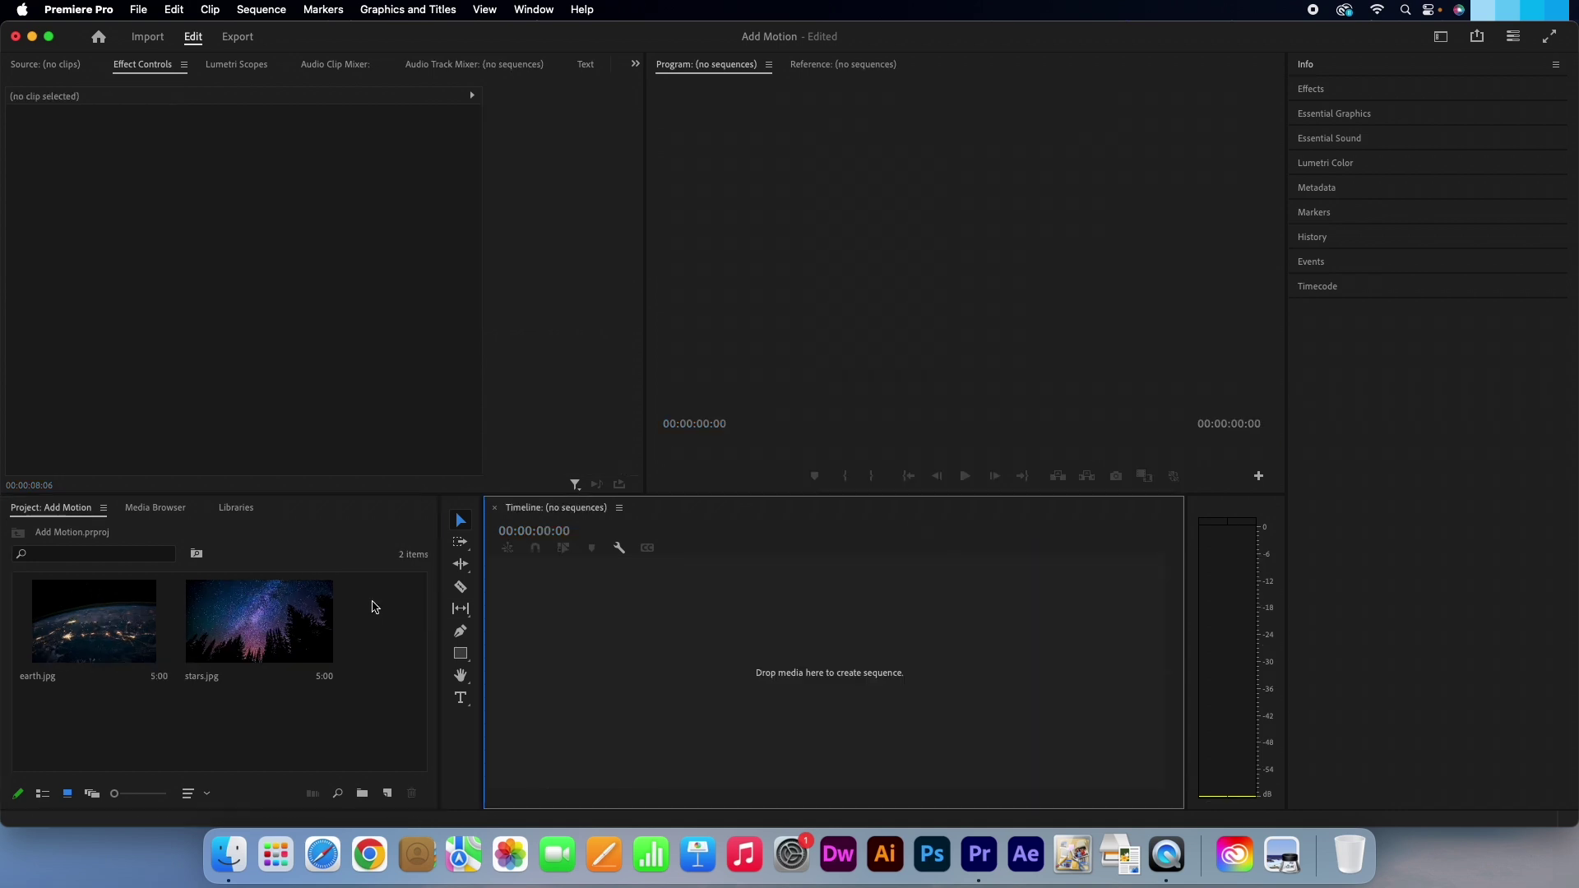
pyautogui.click(305, 621)
pyautogui.press('Delete')
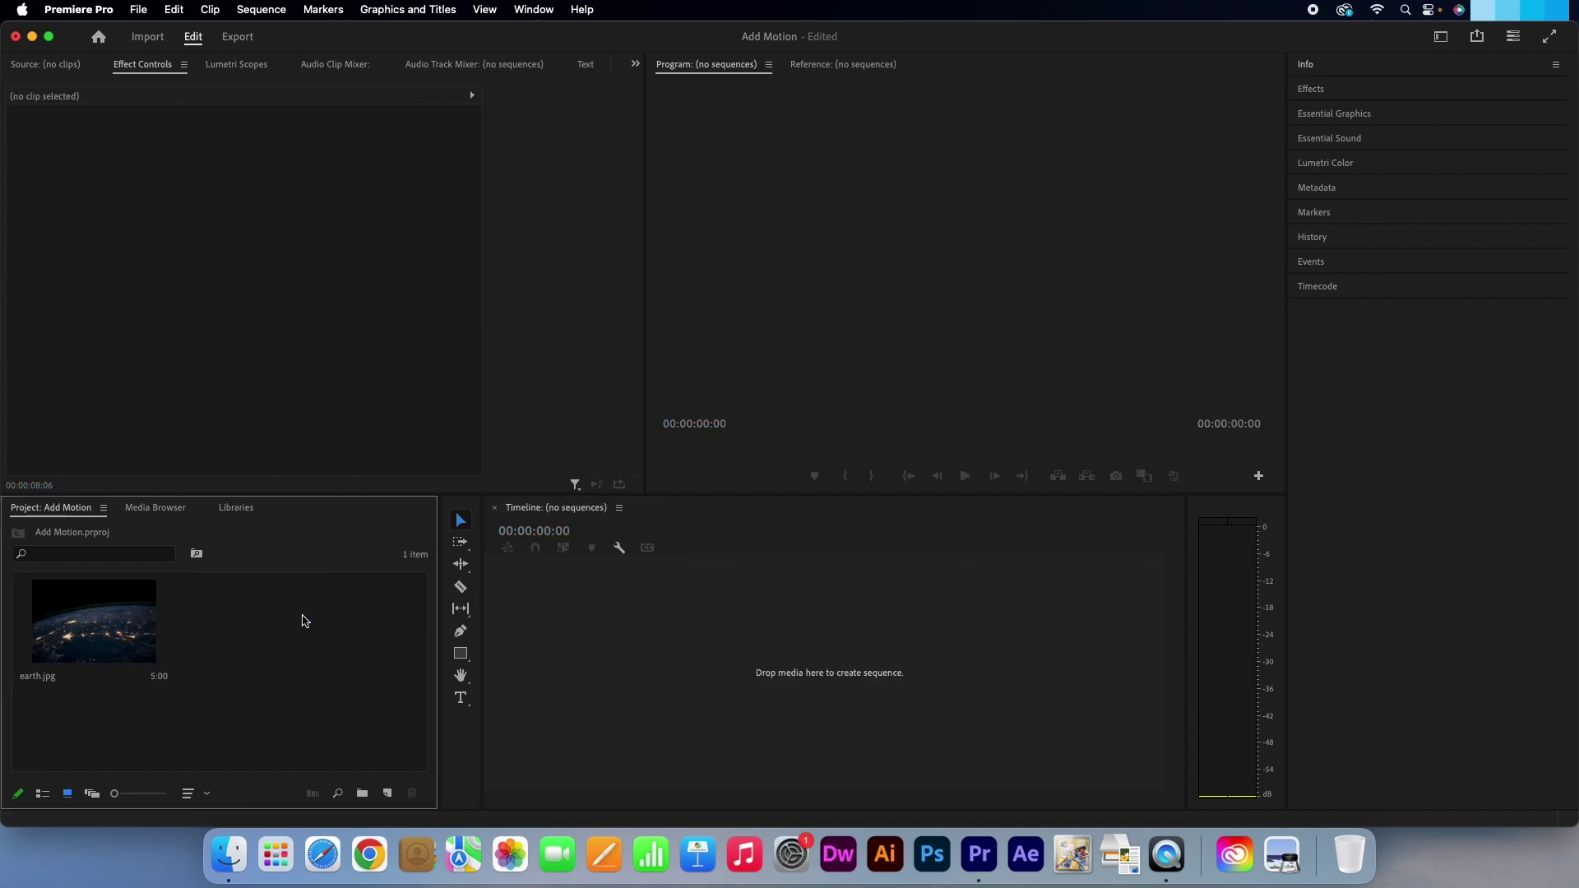
pyautogui.moveTo(124, 632); pyautogui.dragTo(620, 668)
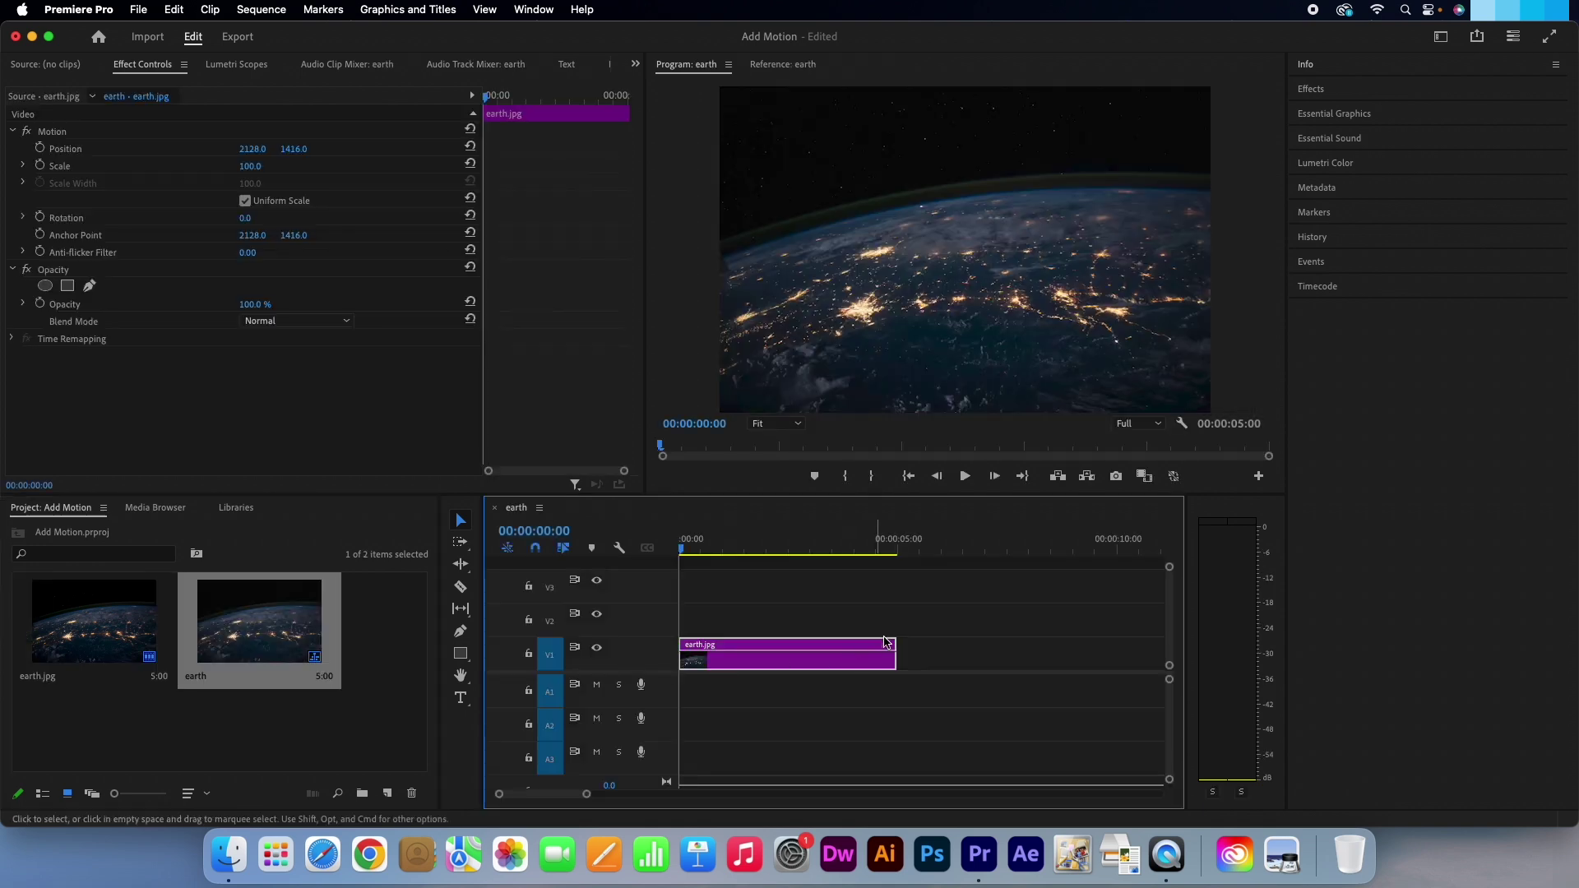
pyautogui.moveTo(893, 642); pyautogui.dragTo(1038, 643)
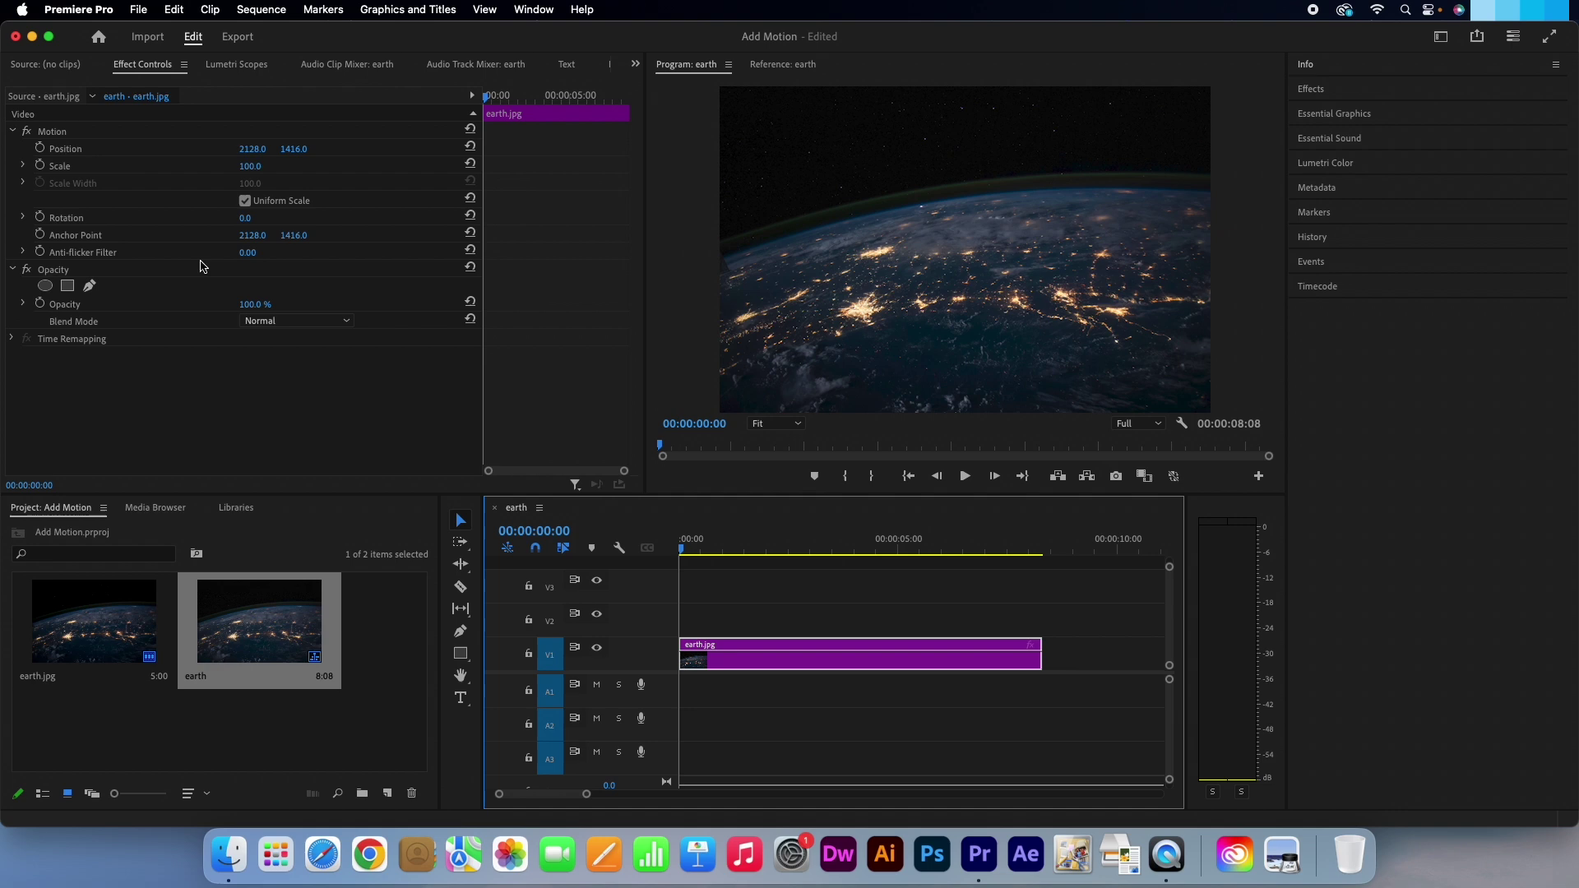
# Step: Keyframe the earth clip's Scale 100 to 125 and Rotation 0 to 4° by 00:00:08:07
pyautogui.click(40, 167)
pyautogui.click(39, 217)
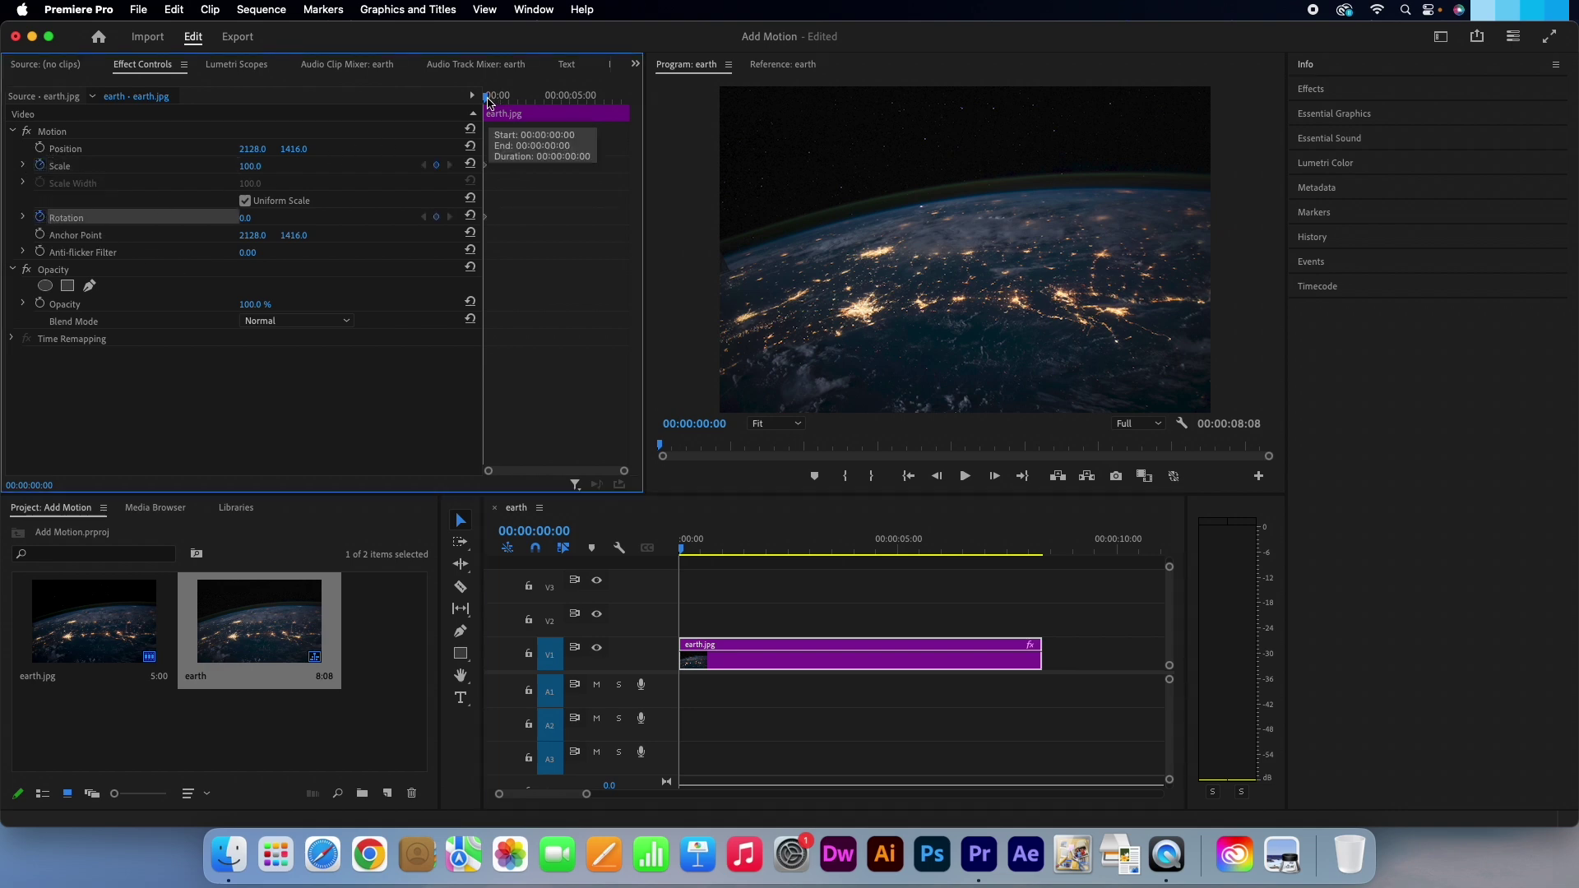
pyautogui.moveTo(487, 98); pyautogui.dragTo(629, 107)
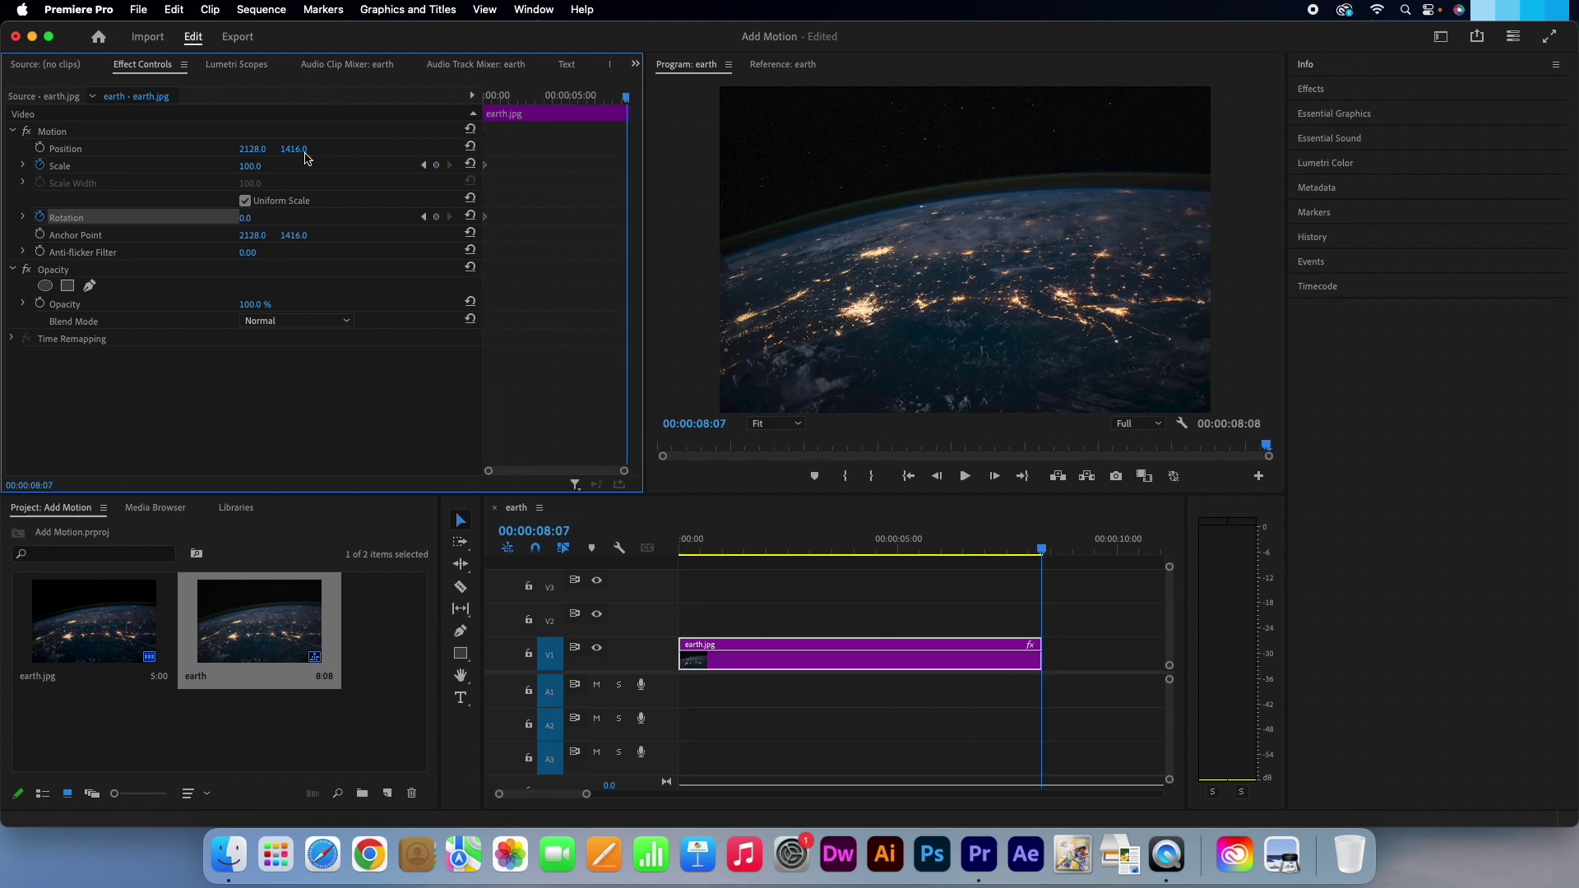
pyautogui.click(260, 165)
pyautogui.write('125')
pyautogui.press('Return')
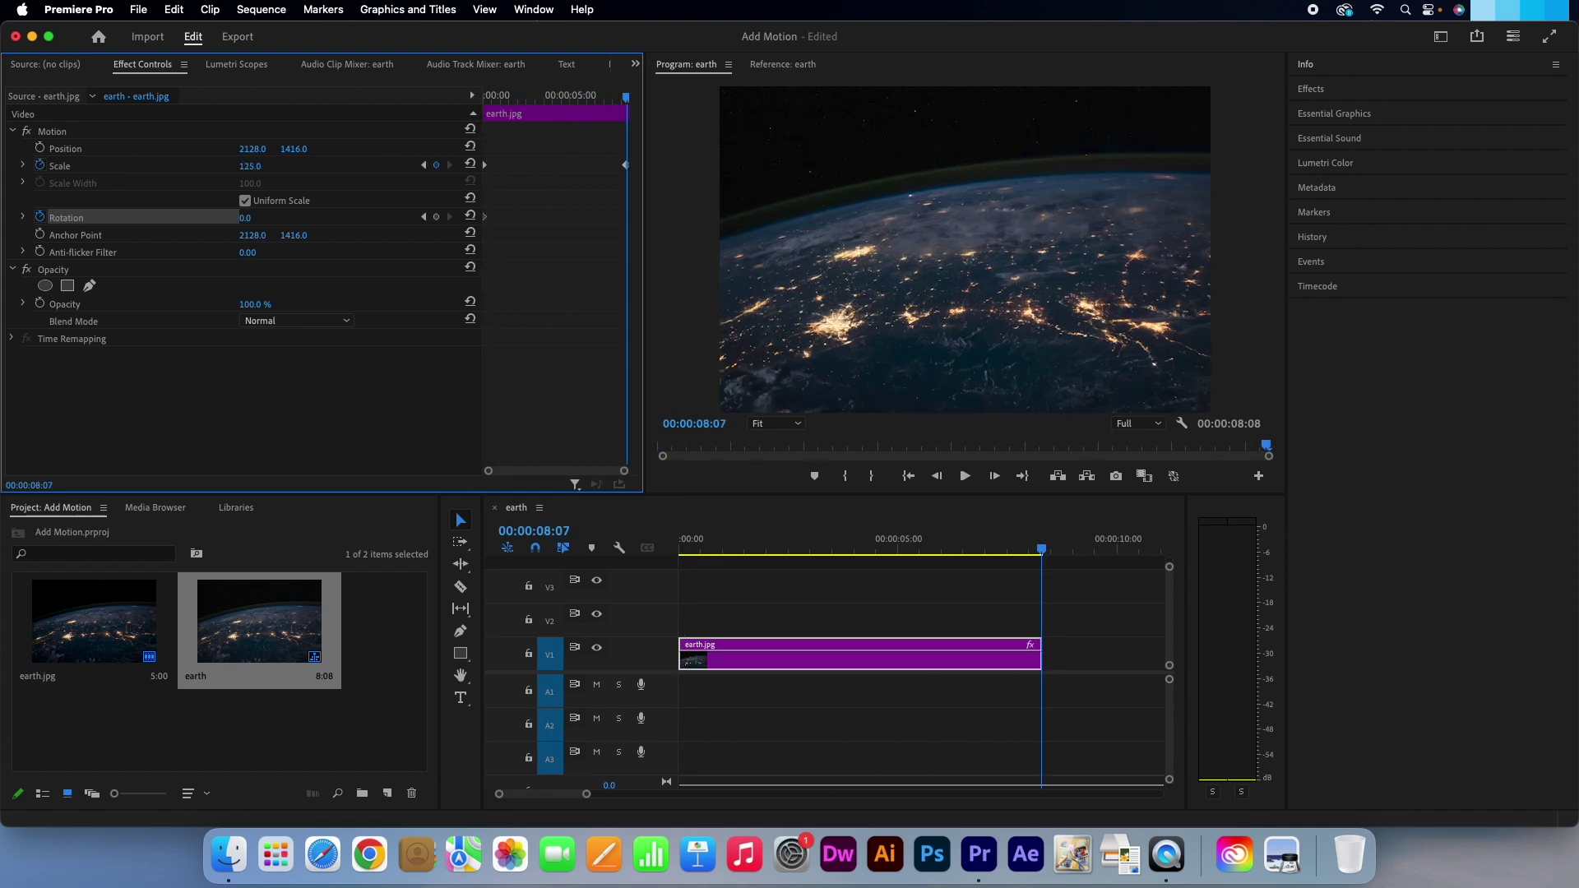
pyautogui.click(245, 218)
pyautogui.write('4')
pyautogui.press('Return')
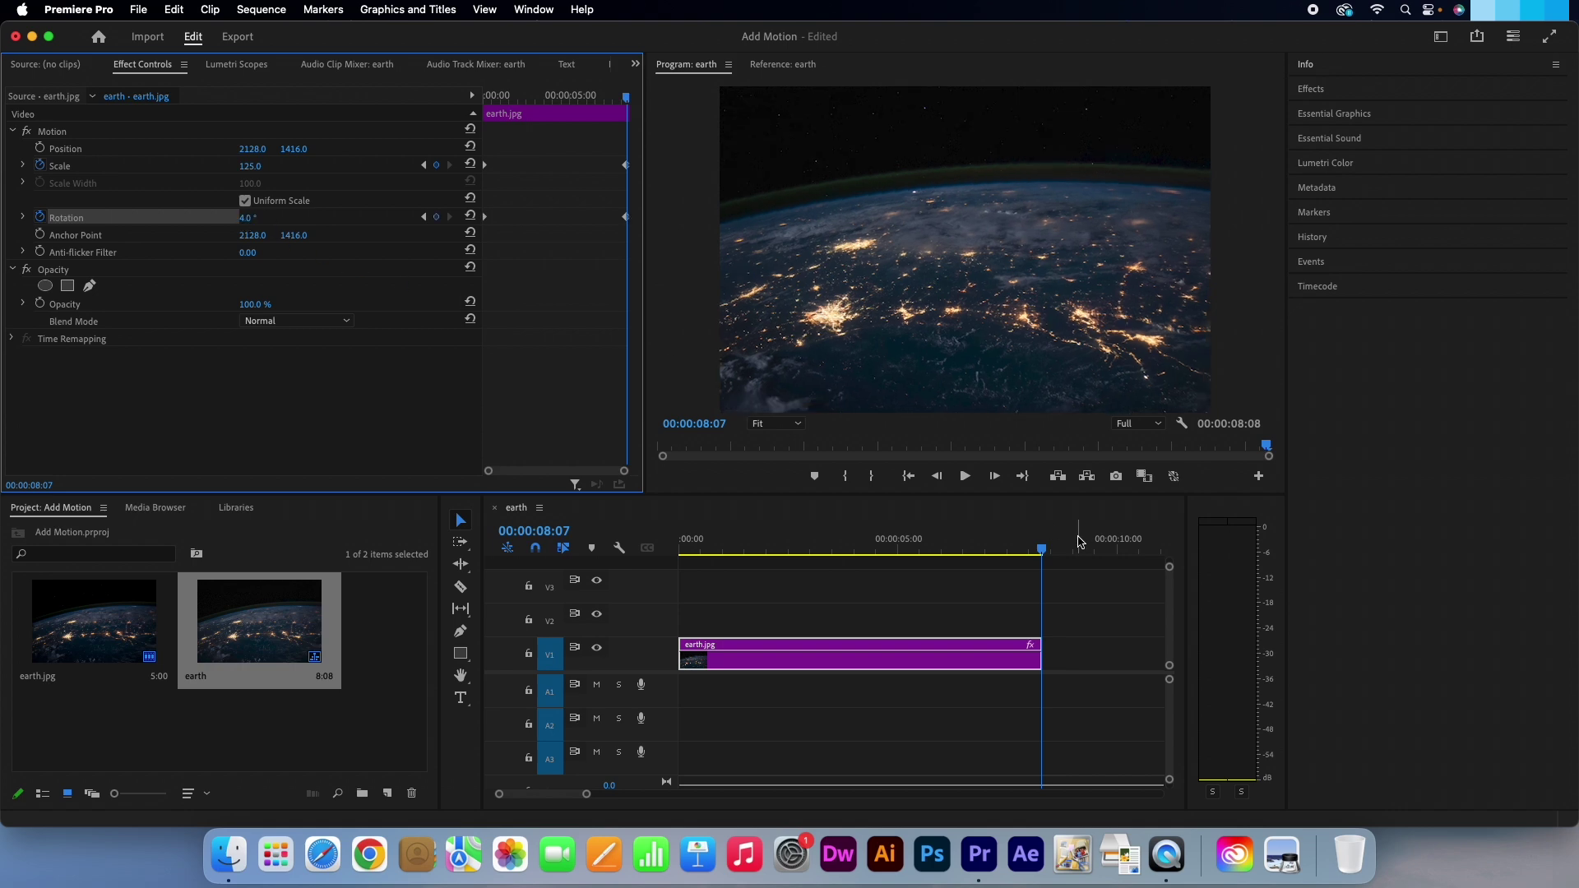
pyautogui.moveTo(1043, 549); pyautogui.dragTo(658, 559)
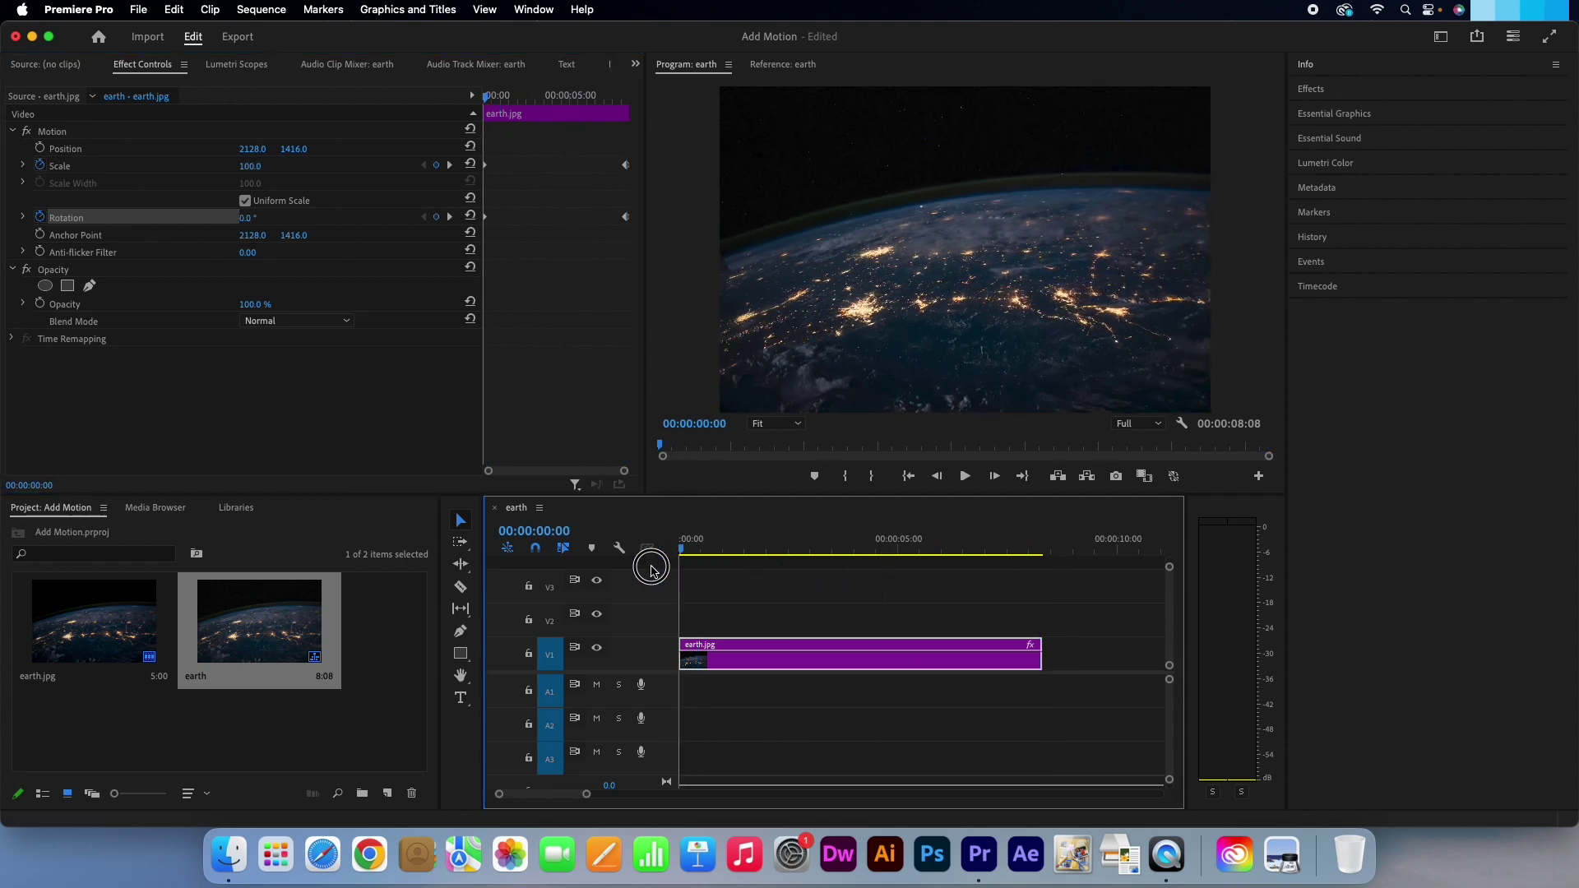
pyautogui.click(966, 478)
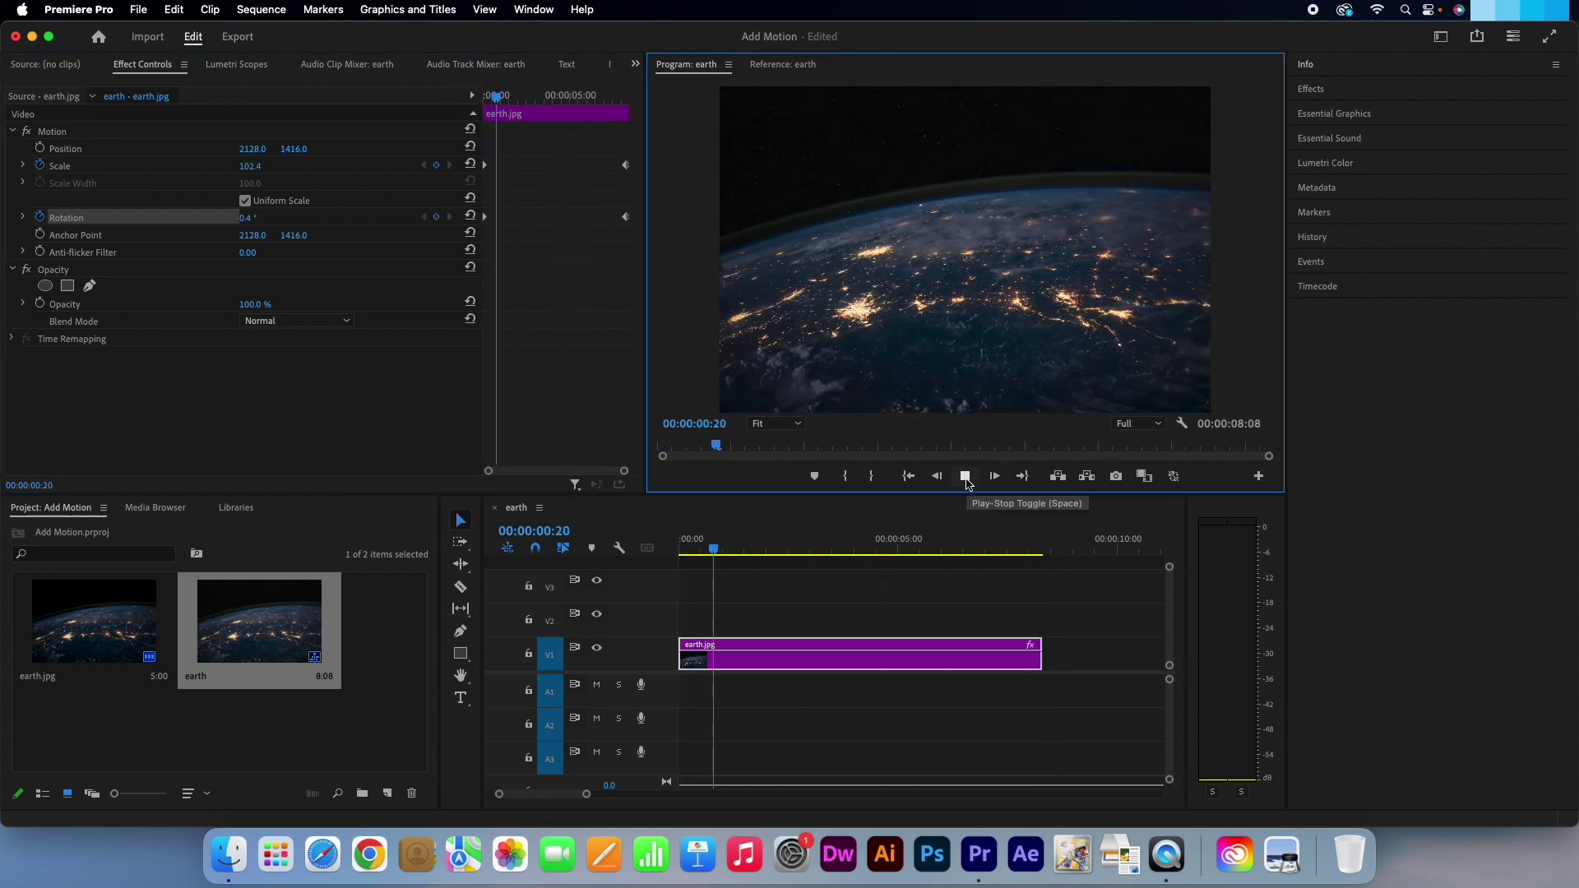